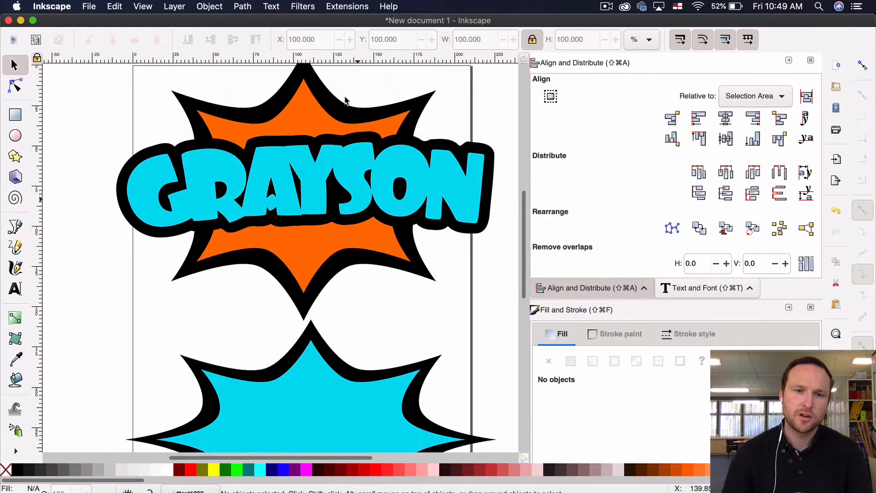
- Write the name from the finished orange starburst design as new text in the blank area below the page
{"action": "scroll", "coordinate": [319, 146], "scroll_direction": "up", "scroll_amount": 2}
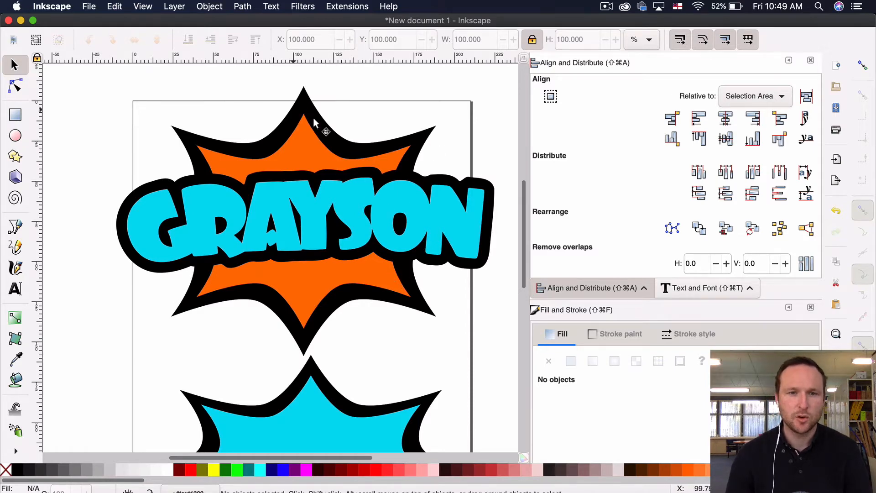
{"action": "scroll", "coordinate": [286, 239], "scroll_direction": "down", "scroll_amount": 15}
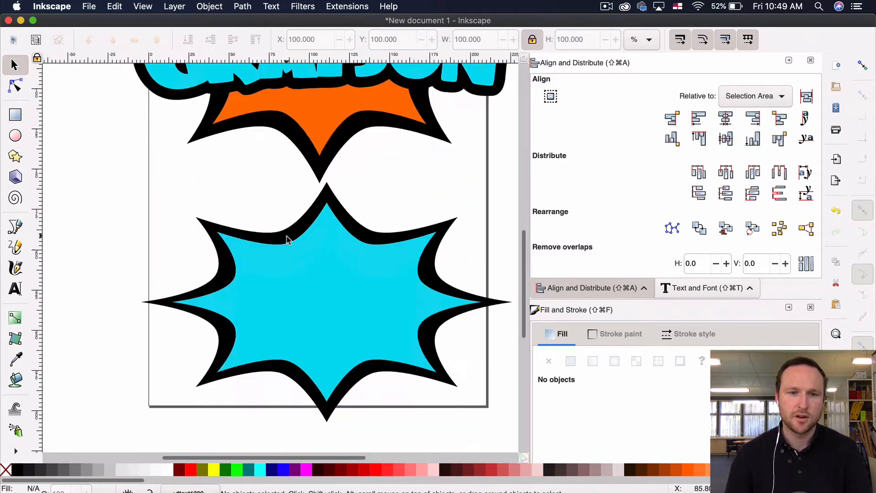
{"action": "scroll", "coordinate": [289, 238], "scroll_direction": "down", "scroll_amount": 2}
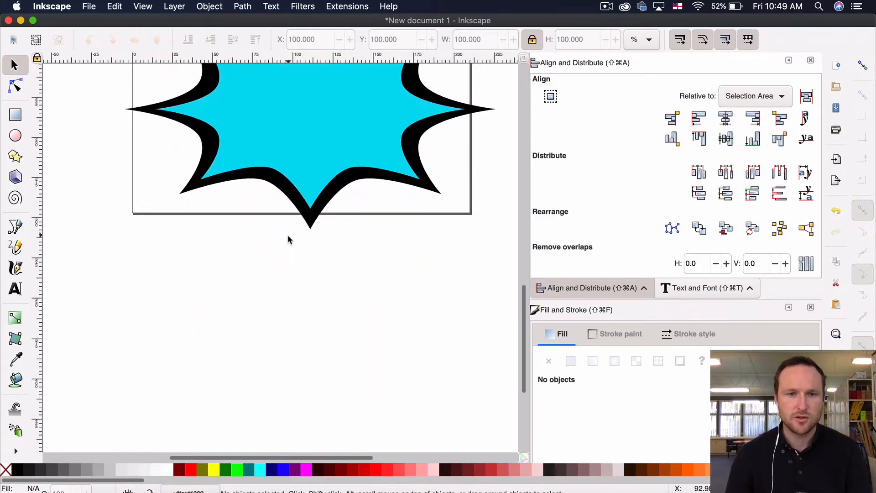
{"action": "left_click", "coordinate": [15, 289]}
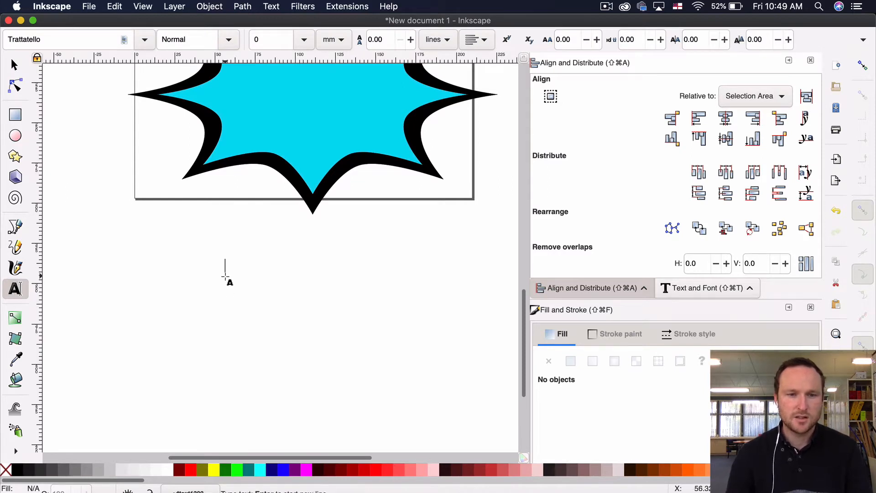
{"action": "left_click", "coordinate": [226, 277]}
{"action": "type", "text": "GRA"}
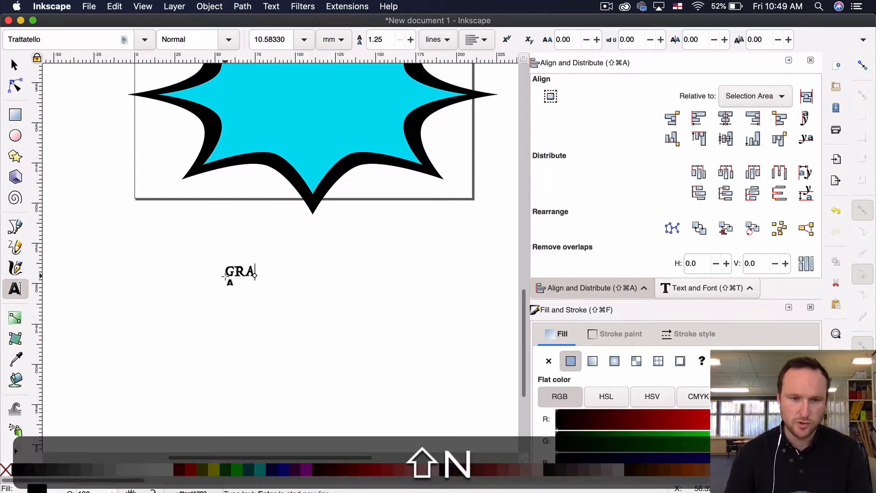
{"action": "type", "text": "YSON"}
- Proportionally enlarge the name text to a font size of about 31.6 and centre it roughly beneath the cyan starburst
{"action": "left_click", "coordinate": [14, 65]}
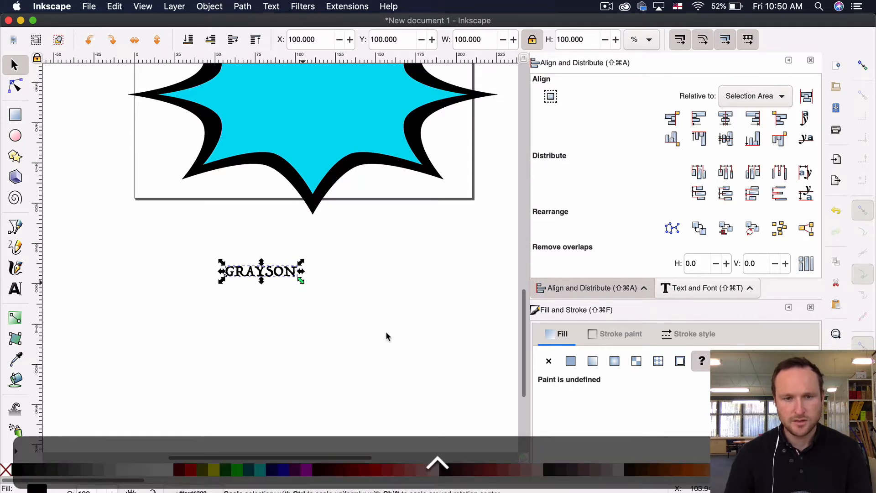
{"action": "left_click_drag", "start_coordinate": [386, 333], "coordinate": [445, 368]}
{"action": "left_click_drag", "start_coordinate": [356, 286], "coordinate": [322, 277]}
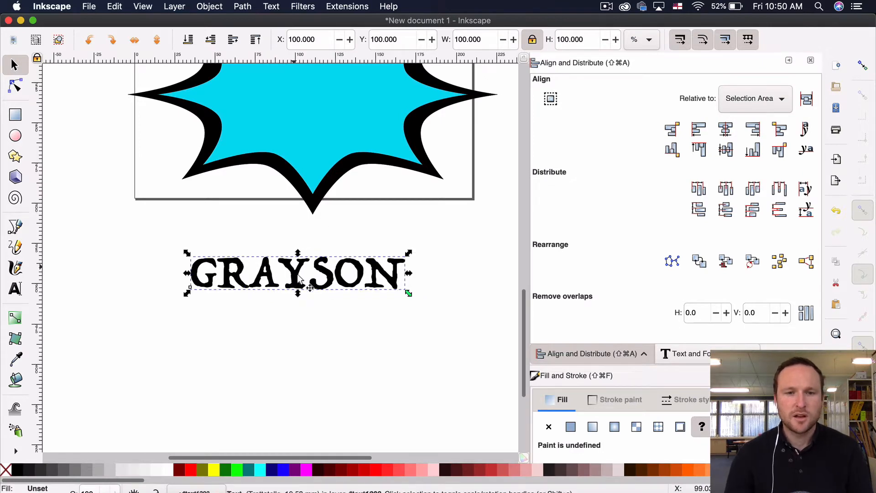
- Preview the installed font families on the name text in the Text and Font settings, from Al Bayan PUA through the Chalkboard fonts
{"action": "left_click", "coordinate": [272, 8]}
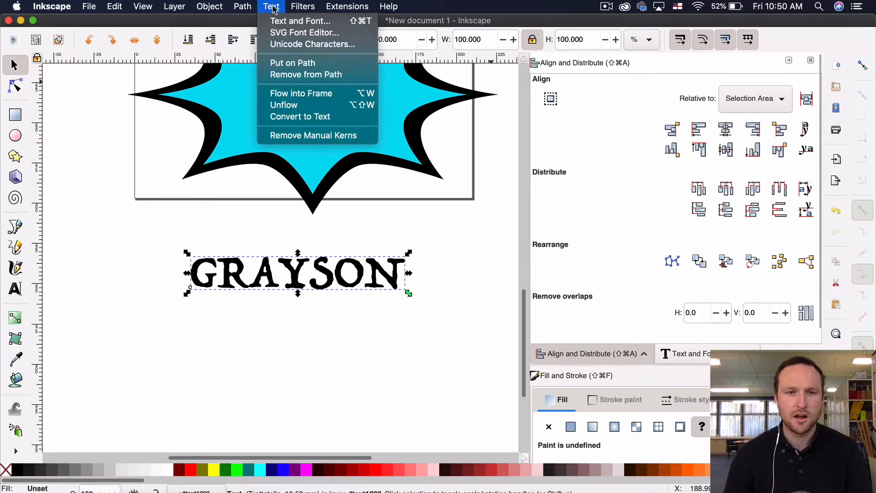
{"action": "left_click", "coordinate": [274, 22]}
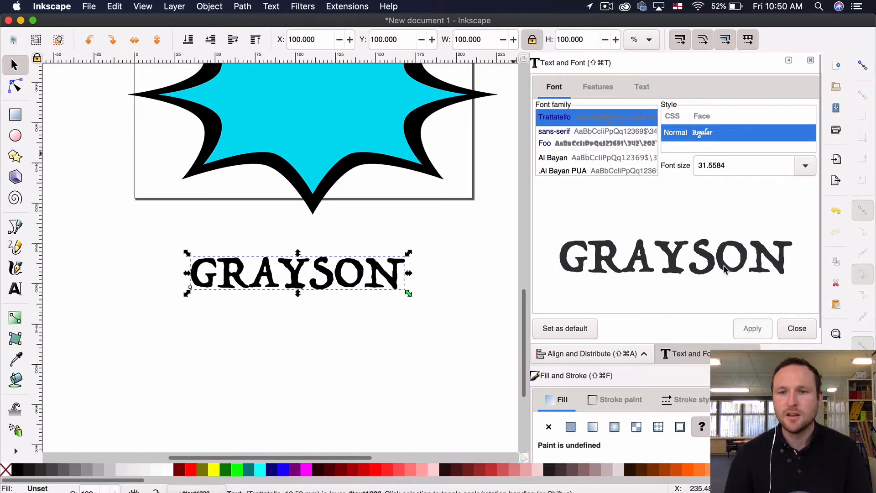
{"action": "left_click", "coordinate": [601, 171]}
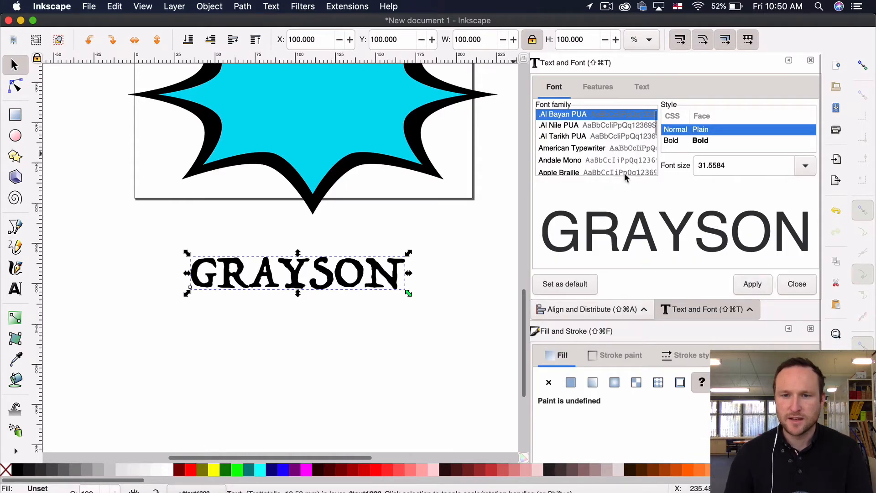
{"action": "left_click", "coordinate": [615, 161]}
{"action": "scroll", "coordinate": [609, 157], "scroll_direction": "down", "scroll_amount": 2}
{"action": "left_click", "coordinate": [607, 147]}
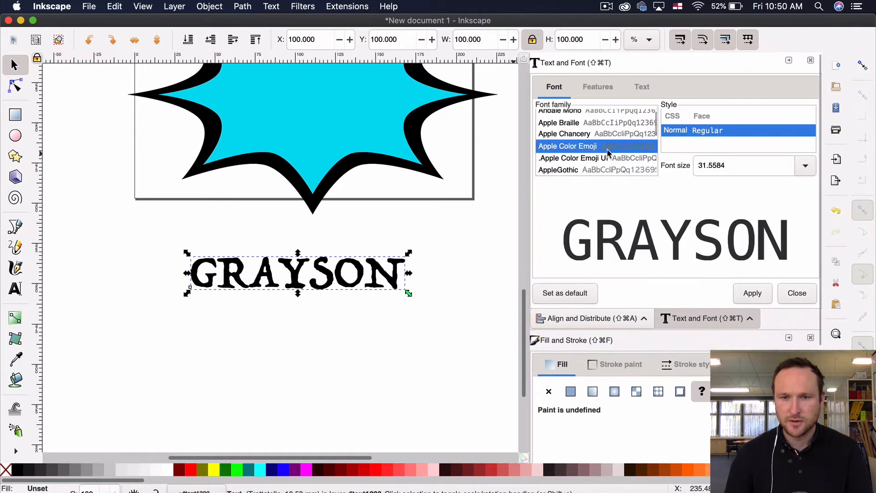
{"action": "left_click", "coordinate": [599, 165]}
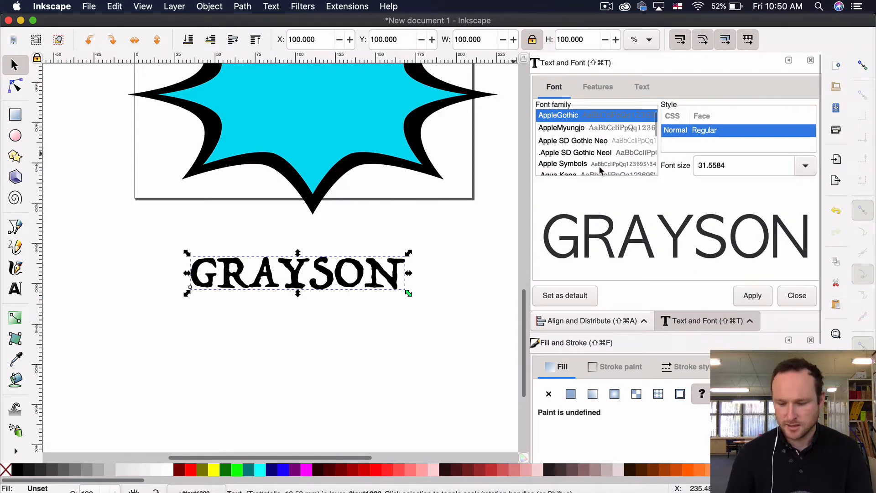
{"action": "key", "text": "Down"}
{"action": "key", "text": "Down"}
{"action": "key", "text": "Down"}
{"action": "key", "text": "Up"}
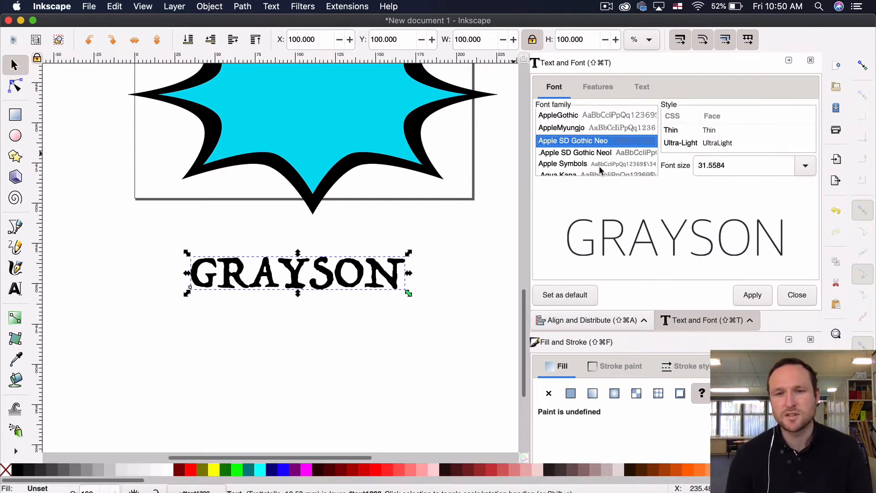
{"action": "scroll", "coordinate": [598, 158], "scroll_direction": "down", "scroll_amount": 1}
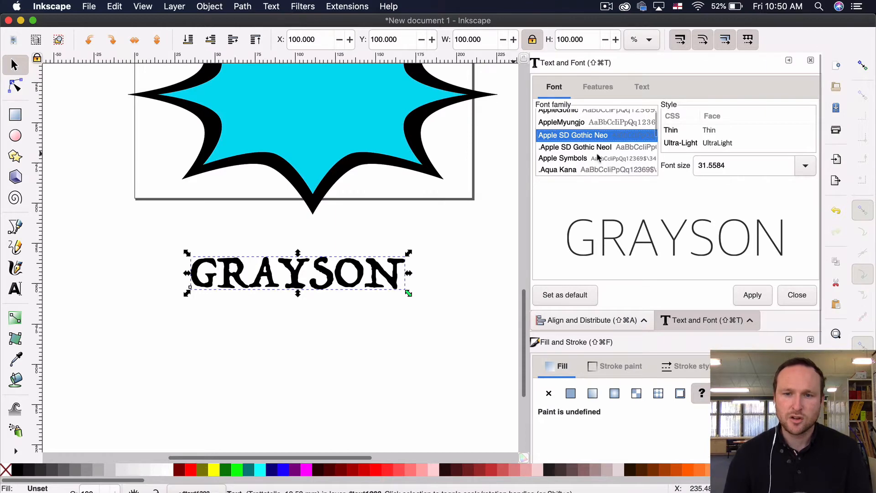
{"action": "left_click", "coordinate": [587, 148]}
{"action": "key", "text": "Down"}
{"action": "key", "text": "Down"}
{"action": "key", "text": "Down"}
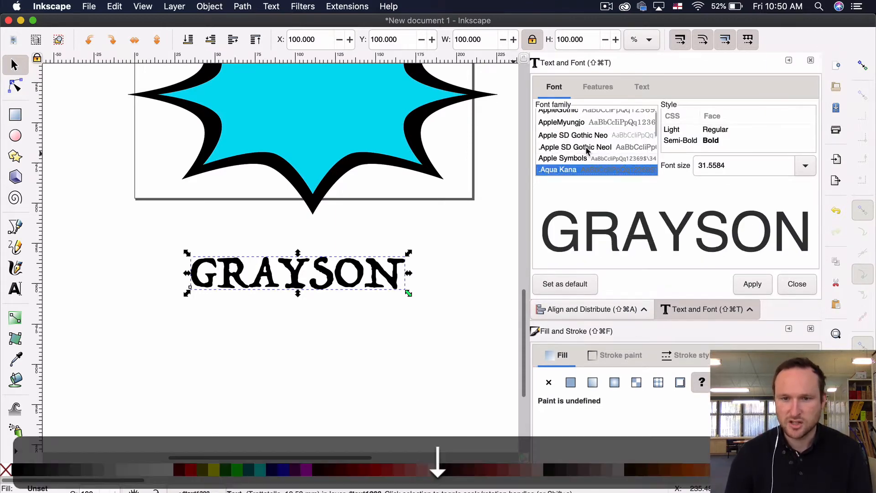
{"action": "key", "text": "Down"}
{"action": "key", "text": "Down"}
{"action": "key", "text": "Down"}
{"action": "key", "text": "Down"}
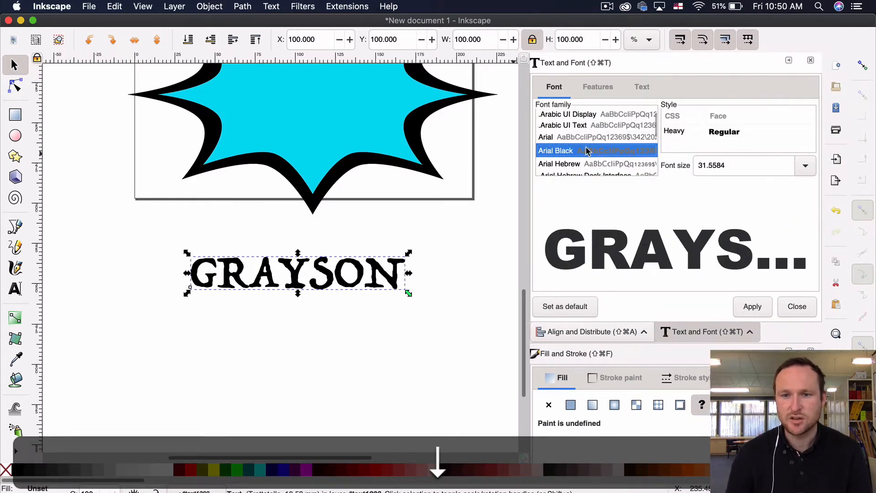
{"action": "key", "text": "Down"}
{"action": "key", "text": "Down"}
{"action": "key", "text": "Down"}
{"action": "key", "text": "Down"}
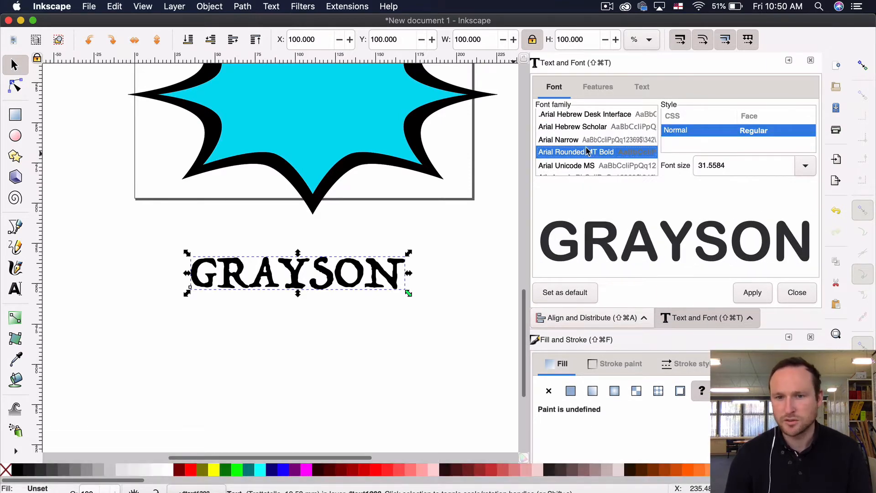
{"action": "key", "text": "Down"}
{"action": "key", "text": "Down"}
{"action": "key", "text": "Down"}
{"action": "key", "text": "Down"}
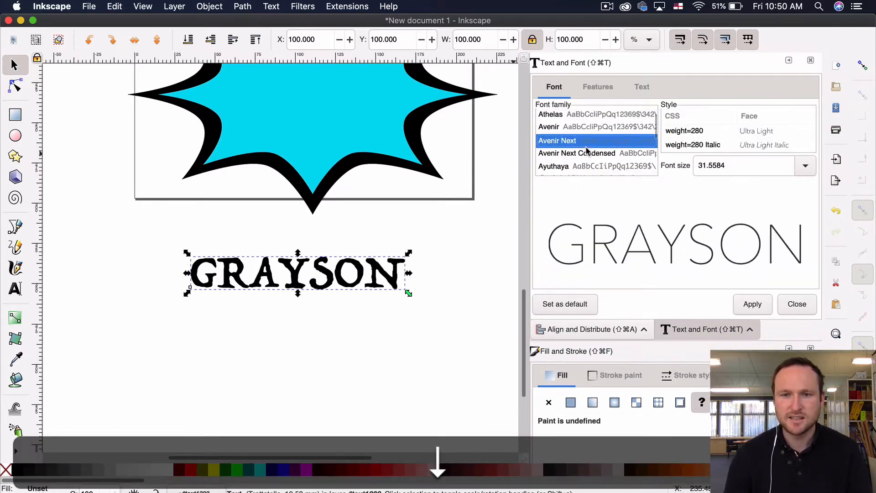
{"action": "key", "text": "Down"}
{"action": "key", "text": "Down"}
{"action": "key", "text": "Down"}
{"action": "key", "text": "Down"}
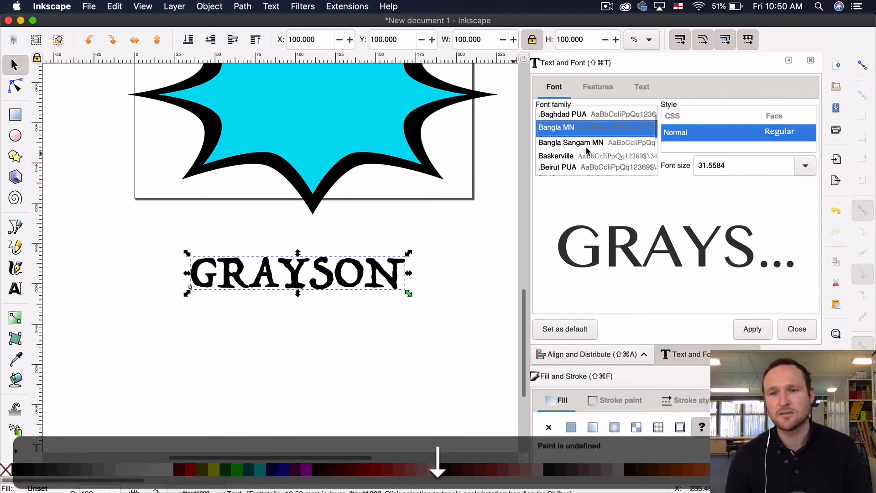
{"action": "key", "text": "Down"}
{"action": "key", "text": "Down"}
{"action": "key", "text": "Down"}
{"action": "key", "text": "Down"}
{"action": "key", "text": "Down"}
{"action": "key", "text": "Down"}
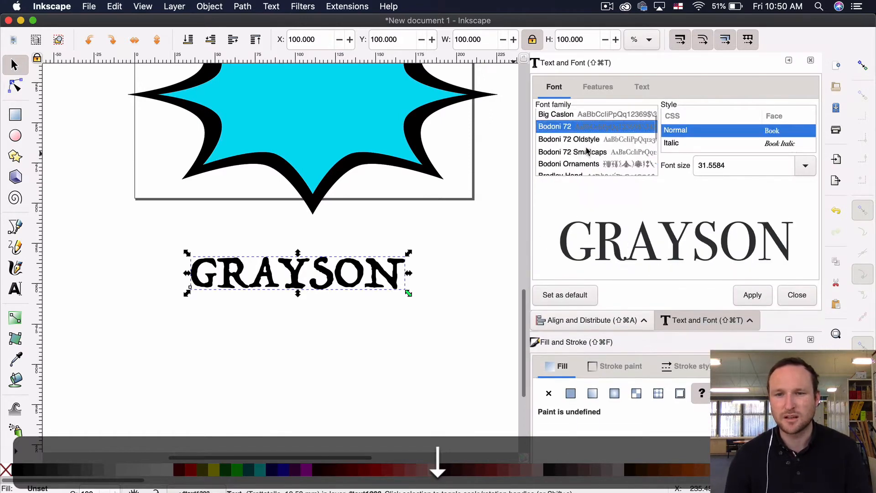
{"action": "key", "text": "Down"}
{"action": "key", "text": "Down"}
{"action": "key", "text": "Down"}
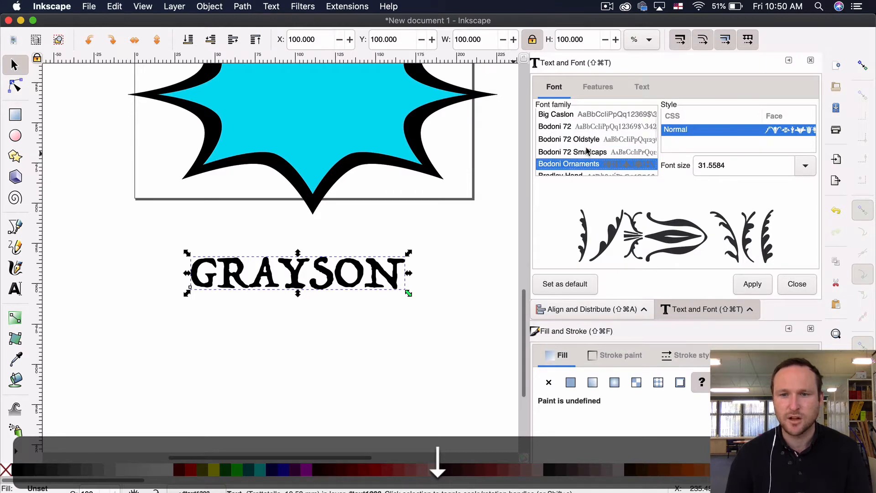
{"action": "key", "text": "Down"}
{"action": "key", "text": "Down"}
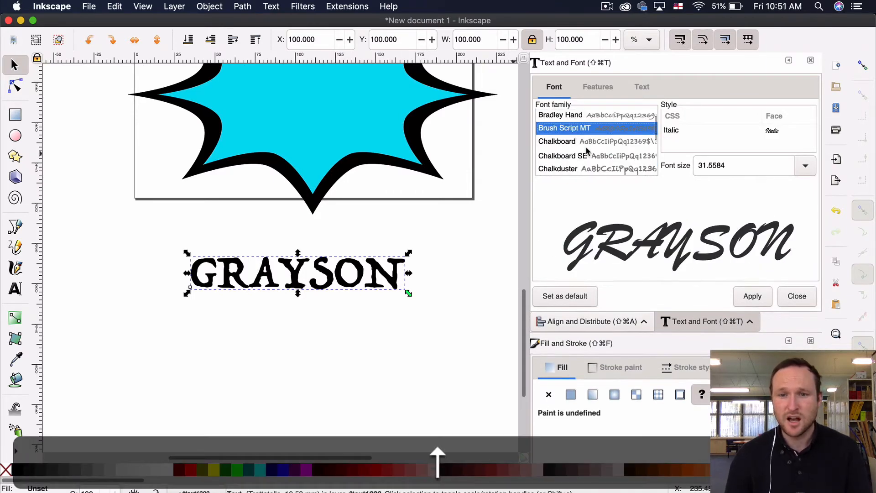
{"action": "key", "text": "Up"}
{"action": "key", "text": "Down"}
{"action": "key", "text": "Down"}
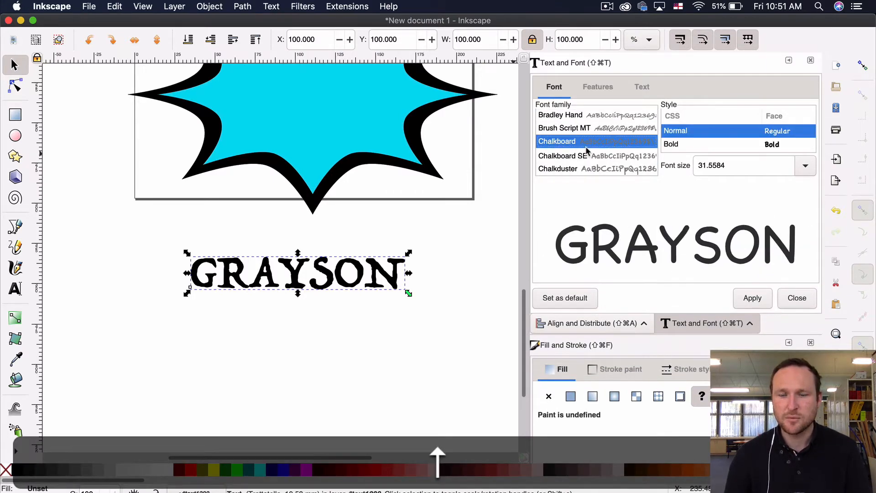
{"action": "key", "text": "Up"}
{"action": "key", "text": "Down"}
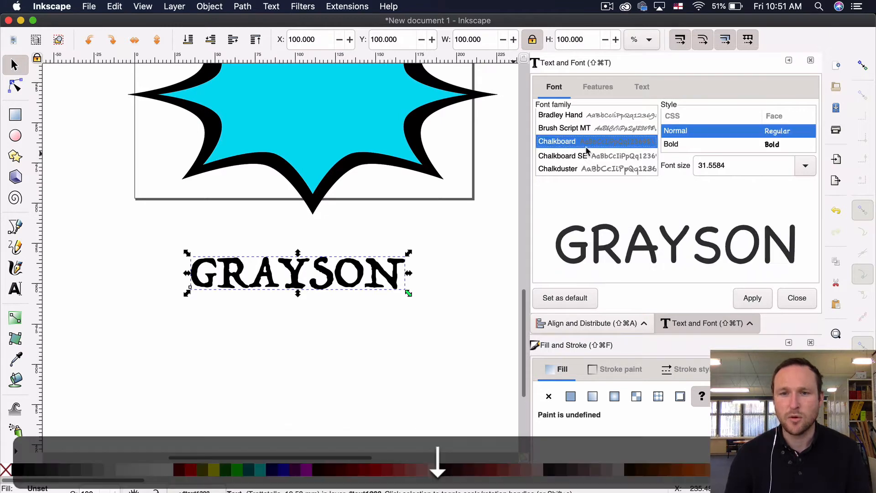
{"action": "key", "text": "Down"}
{"action": "key", "text": "Down"}
{"action": "key", "text": "Down"}
- Apply the Foo font to the name text and enlarge it to a font size of about 37, just below the cyan starburst
{"action": "scroll", "coordinate": [587, 151], "scroll_direction": "down", "scroll_amount": 2}
{"action": "scroll", "coordinate": [587, 151], "scroll_direction": "down", "scroll_amount": 8}
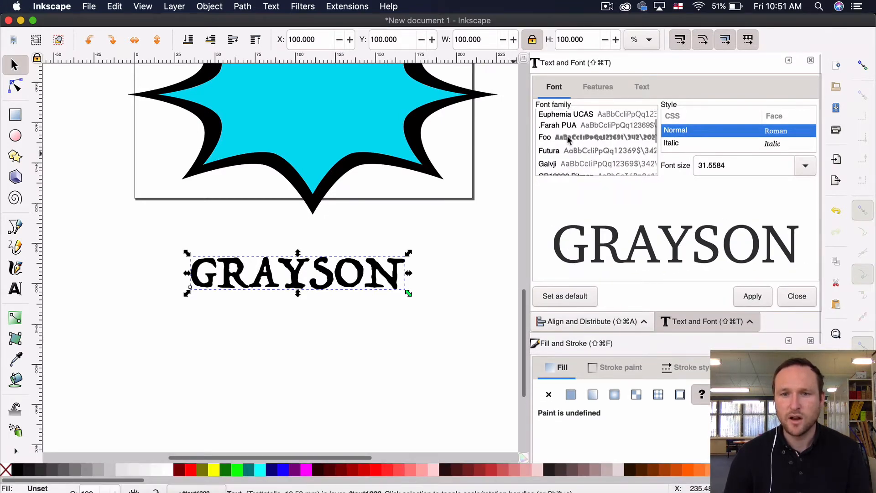
{"action": "left_click", "coordinate": [568, 137]}
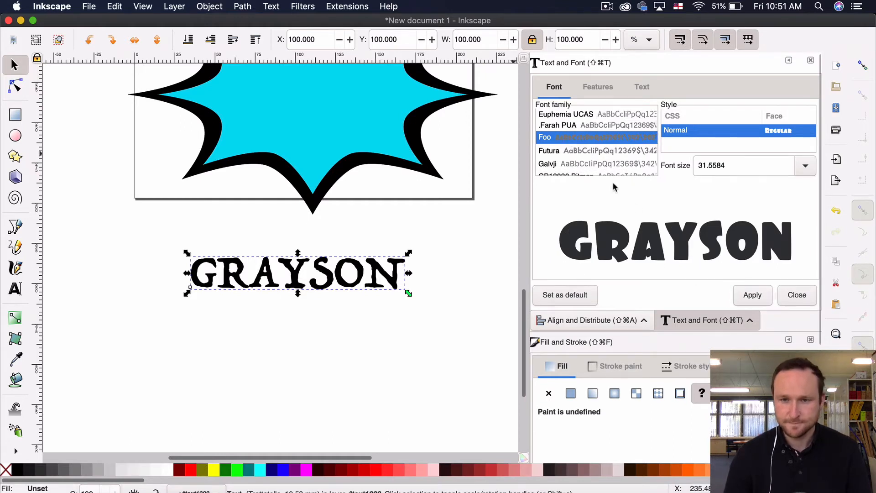
{"action": "left_click", "coordinate": [751, 295]}
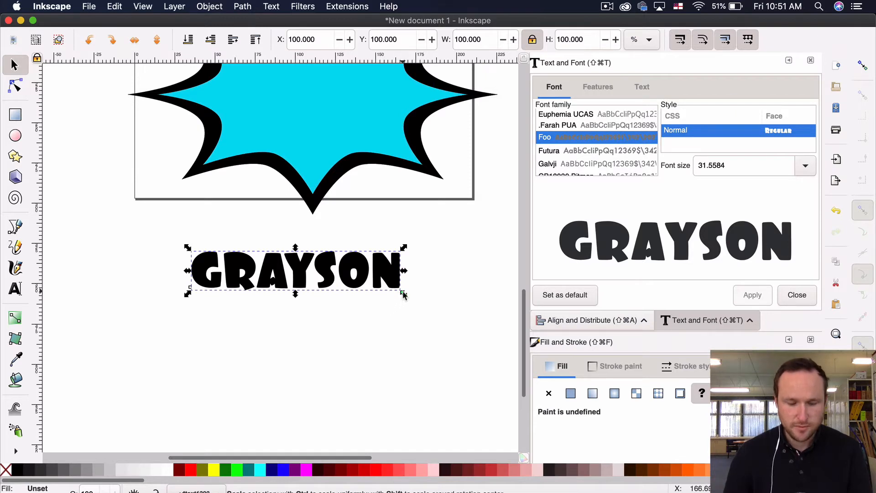
{"action": "left_click_drag", "start_coordinate": [403, 294], "coordinate": [438, 323]}
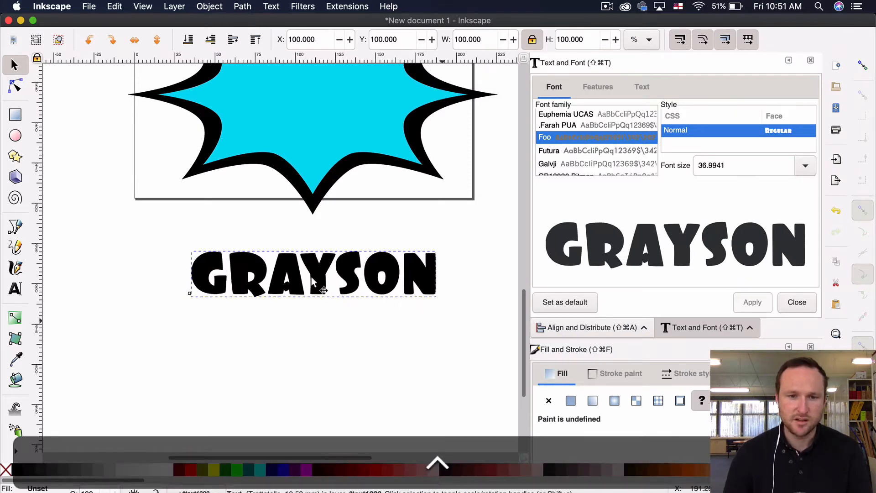
{"action": "left_click_drag", "start_coordinate": [313, 283], "coordinate": [313, 260]}
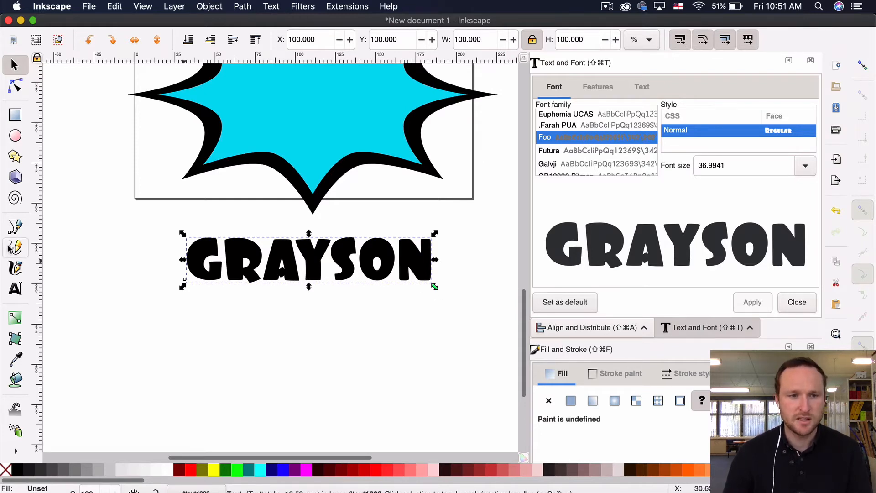
- Draw a flat ellipse about 195 mm wide and 16 mm high directly under the name text, extending past both ends of it
{"action": "left_click", "coordinate": [15, 136]}
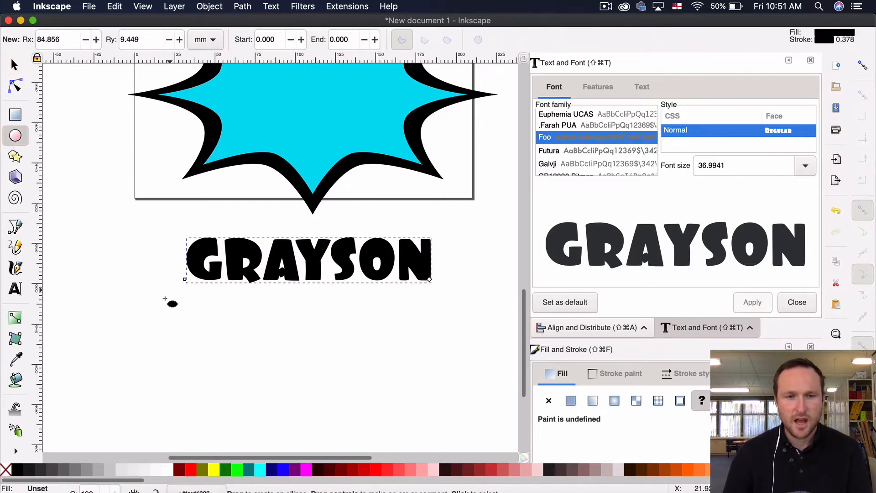
{"action": "mouse_move", "coordinate": [298, 325]}
{"action": "left_mouse_down"}
{"action": "mouse_move", "coordinate": [416, 352]}
{"action": "mouse_move", "coordinate": [470, 332]}
{"action": "mouse_move", "coordinate": [467, 318]}
{"action": "left_mouse_up"}
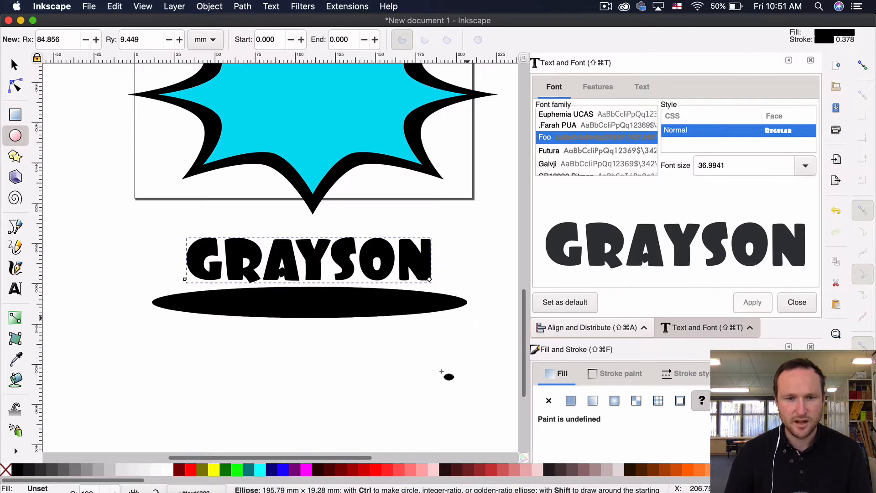
{"action": "left_click_drag", "start_coordinate": [427, 375], "coordinate": [427, 375]}
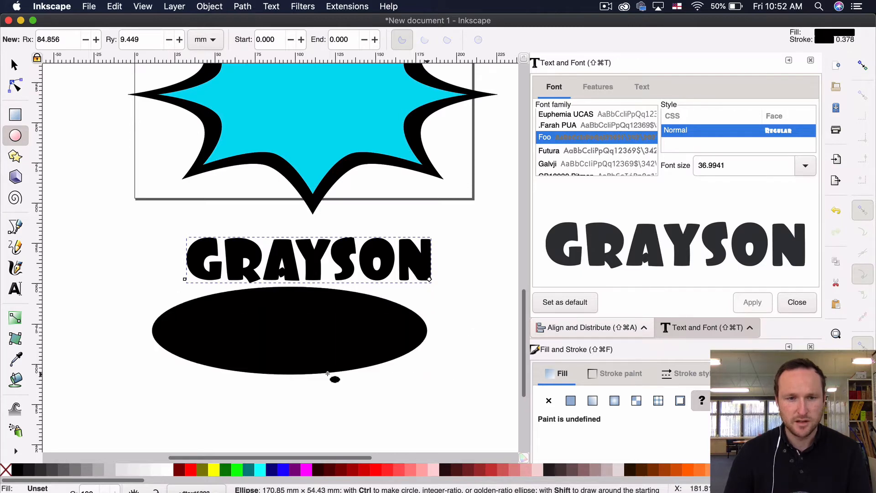
{"action": "mouse_move", "coordinate": [328, 374]}
{"action": "left_mouse_down"}
{"action": "mouse_move", "coordinate": [432, 349]}
{"action": "mouse_move", "coordinate": [465, 314]}
{"action": "left_mouse_up"}
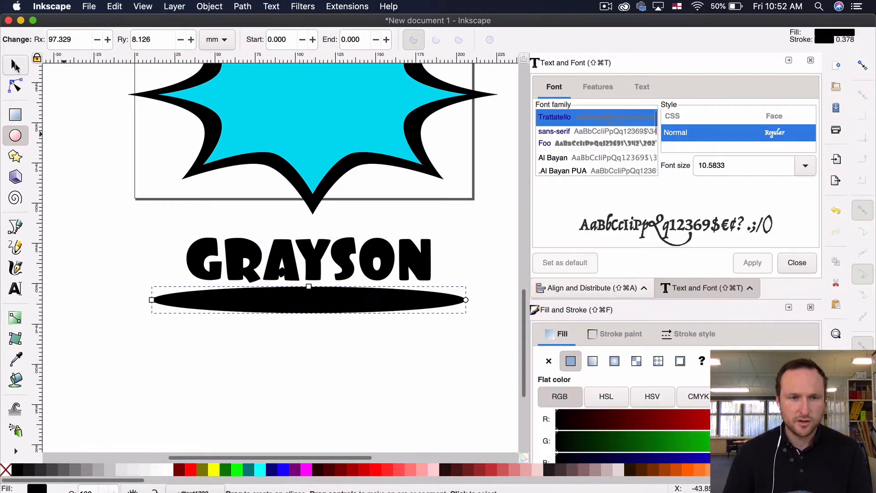
- Put the name text on the path of the flat ellipse beneath it
{"action": "left_click", "coordinate": [15, 66]}
{"action": "key", "text": "shift"}
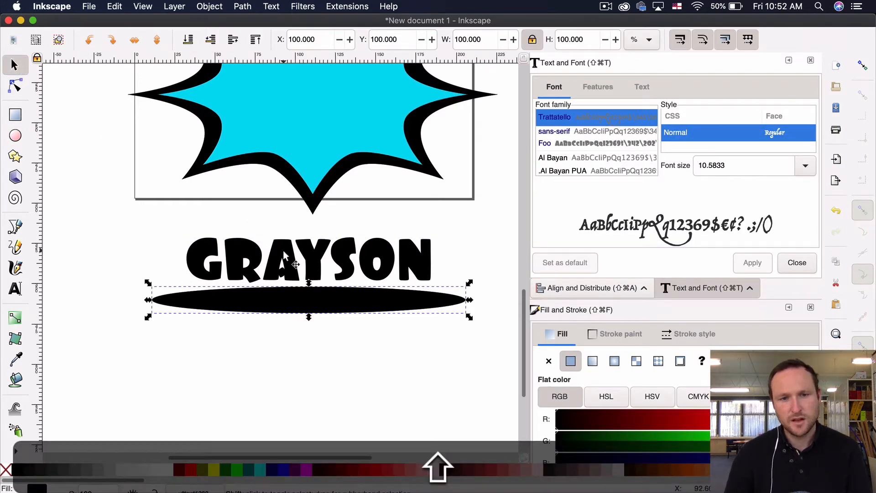
{"action": "left_click", "coordinate": [283, 249], "text": "shift"}
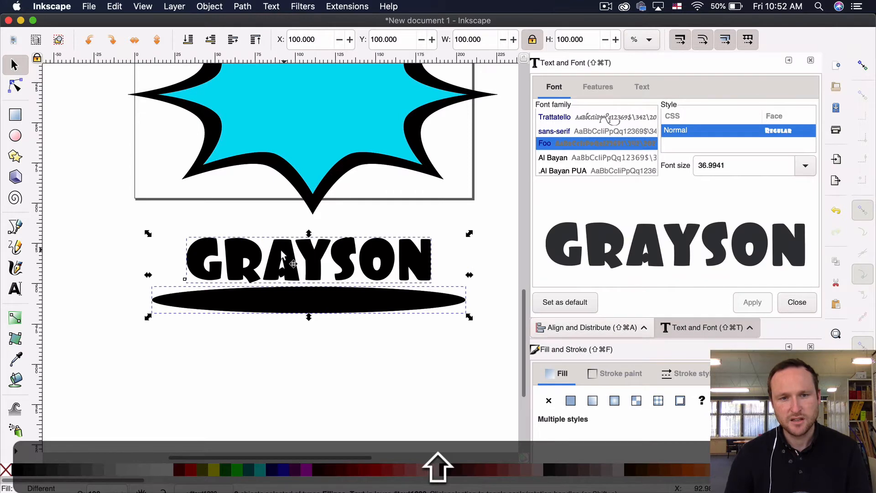
{"action": "left_click", "coordinate": [271, 6]}
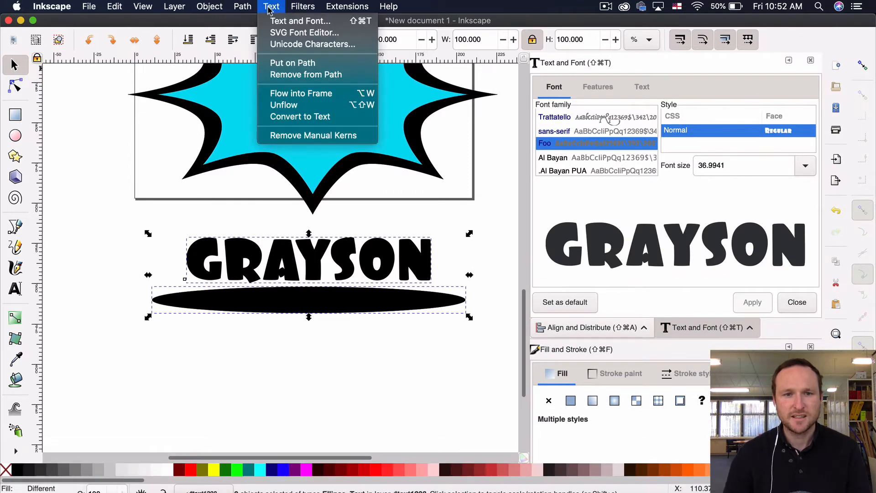
{"action": "left_click", "coordinate": [309, 65]}
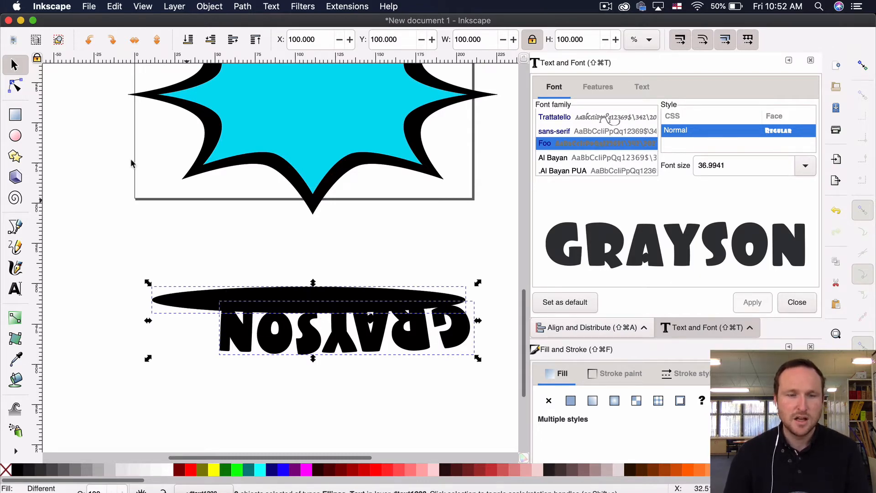
- Convert the name text and the ellipse to paths and delete the ellipse
{"action": "left_click", "coordinate": [242, 6]}
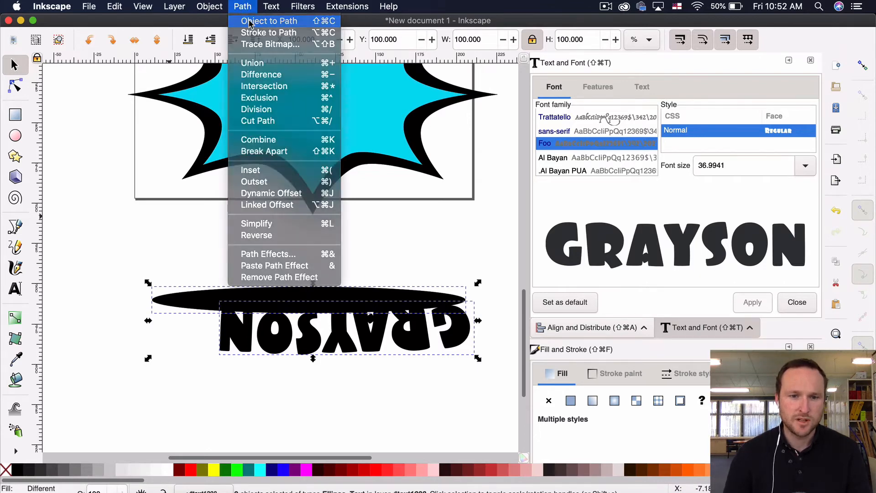
{"action": "left_click", "coordinate": [268, 21]}
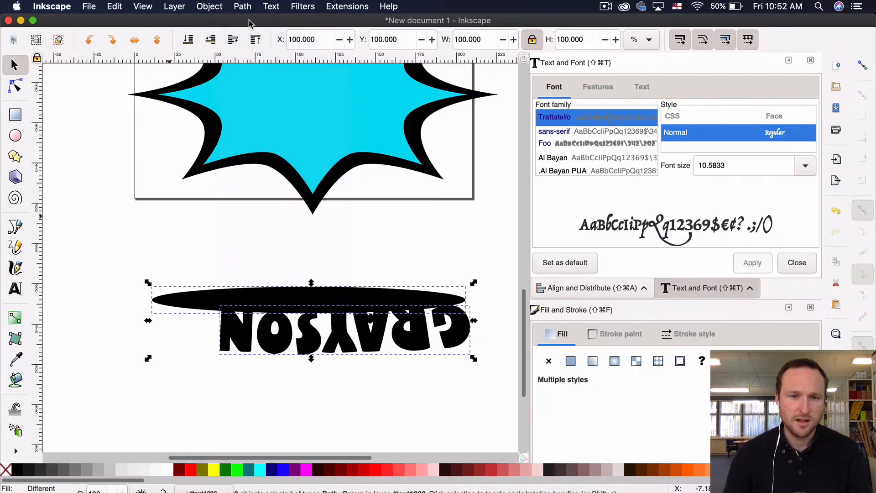
{"action": "left_click", "coordinate": [152, 311]}
{"action": "left_click", "coordinate": [179, 304]}
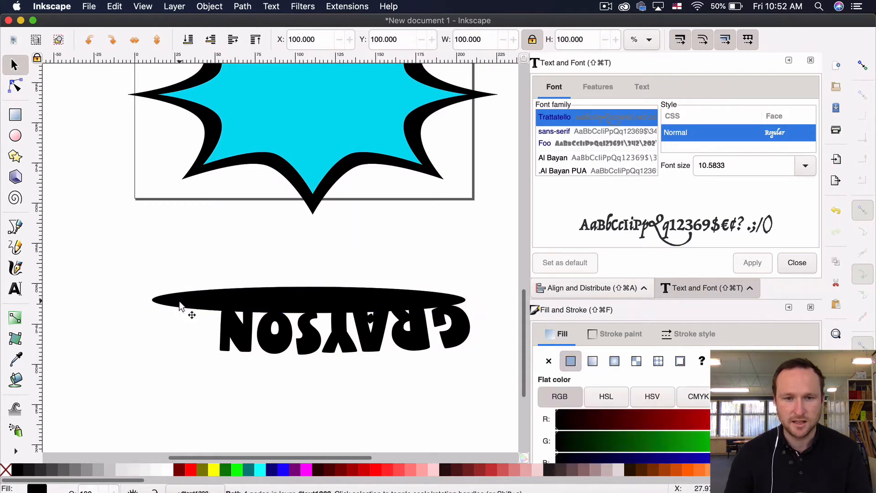
{"action": "key", "text": "BackSpace"}
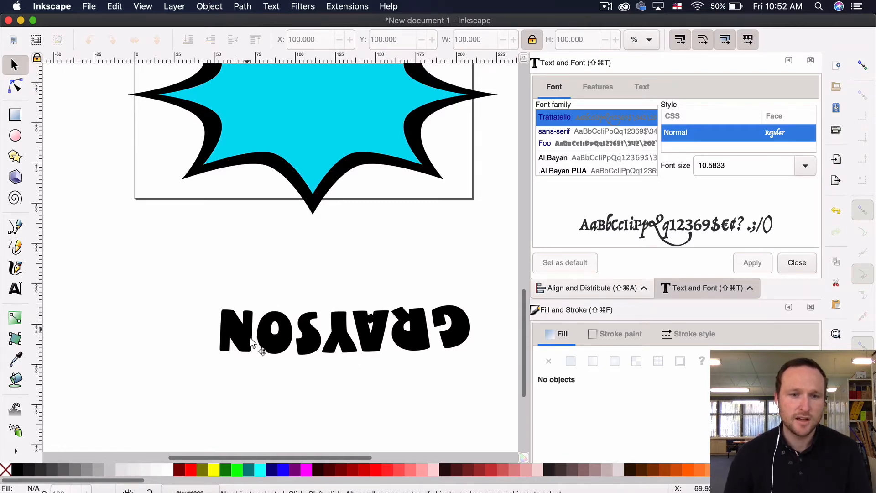
- Rotate the upside-down name lettering counter-clockwise by two 90° turns and shift it slightly up and to the left
{"action": "left_click", "coordinate": [248, 349]}
{"action": "left_click", "coordinate": [460, 347]}
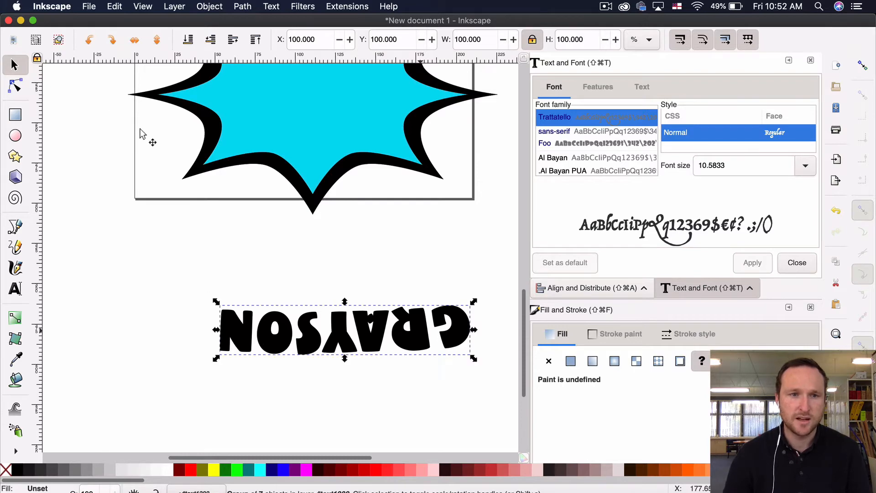
{"action": "left_click", "coordinate": [90, 41]}
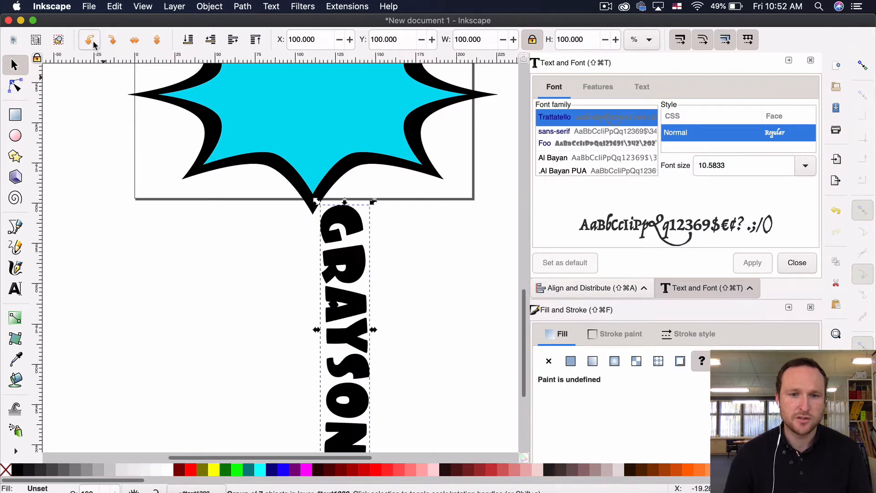
{"action": "left_click", "coordinate": [90, 41]}
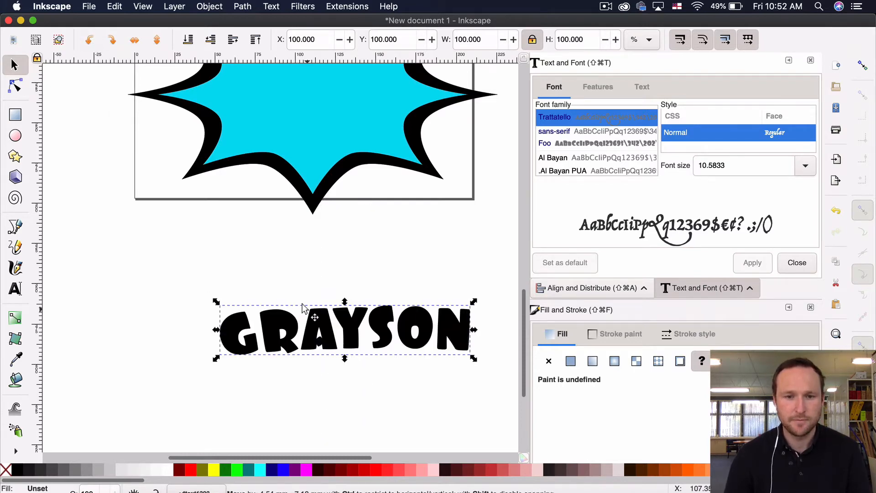
{"action": "left_click_drag", "start_coordinate": [309, 314], "coordinate": [293, 291]}
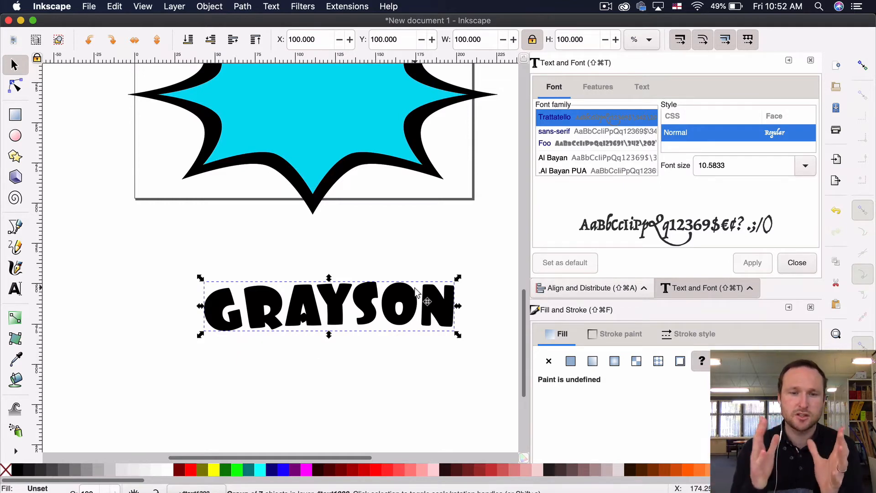
{"action": "left_click", "coordinate": [204, 274]}
{"action": "left_click", "coordinate": [374, 300]}
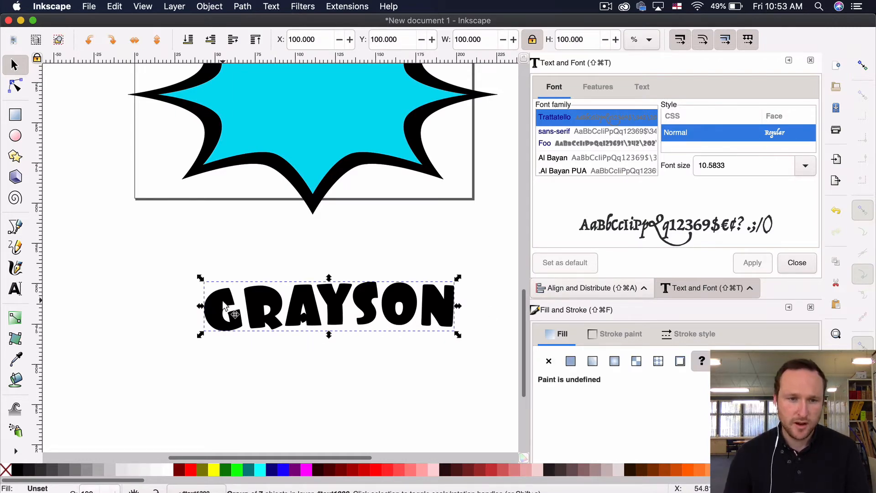
- Enter the group of name letters and nudge the second letter left so it overlaps the first
{"action": "left_click", "coordinate": [220, 334]}
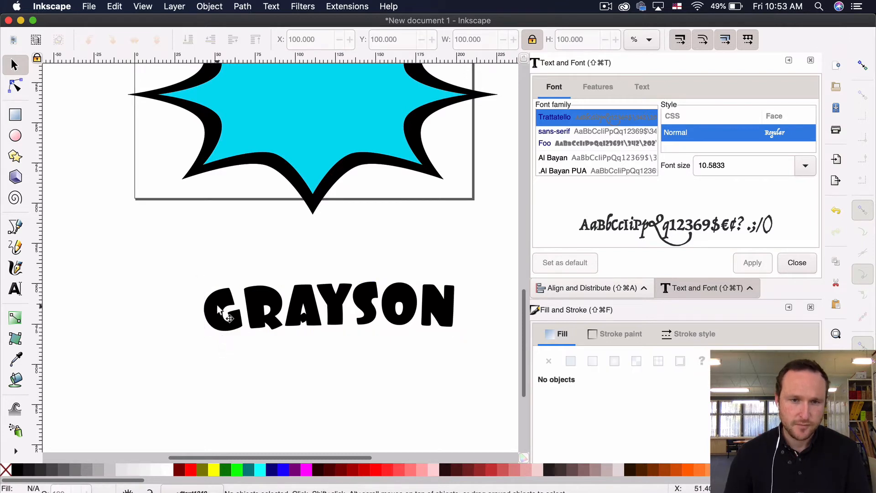
{"action": "double_click", "coordinate": [229, 323]}
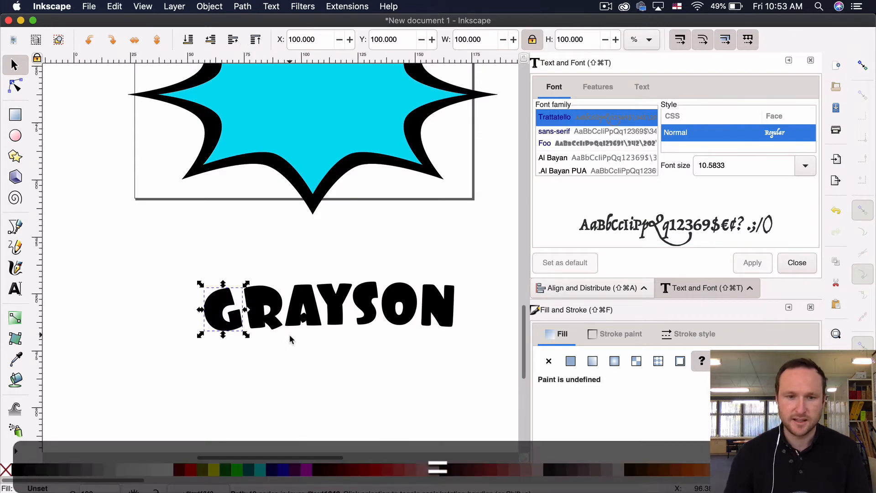
{"action": "key", "text": "plus"}
{"action": "key", "text": "plus"}
{"action": "key", "text": "minus"}
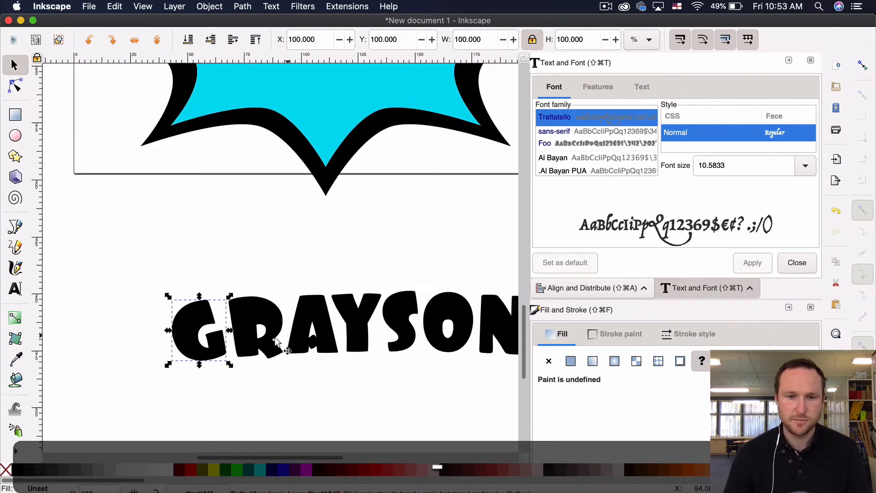
{"action": "scroll", "coordinate": [282, 342], "scroll_direction": "right", "scroll_amount": 3}
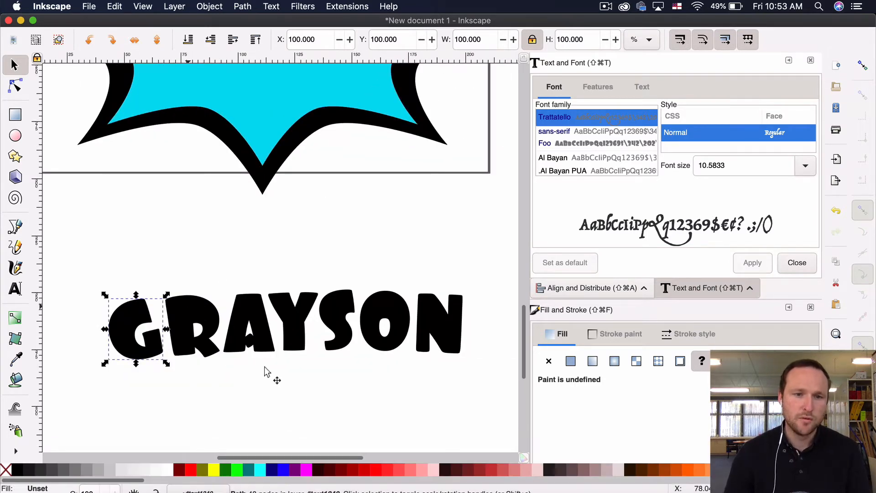
{"action": "key", "text": "Tab"}
{"action": "key", "text": "Left"}
{"action": "key", "text": "Left"}
{"action": "key", "text": "Left"}
{"action": "key", "text": "Left"}
{"action": "key", "text": "Left"}
{"action": "key", "text": "Left"}
{"action": "key", "text": "Left"}
{"action": "key", "text": "Left"}
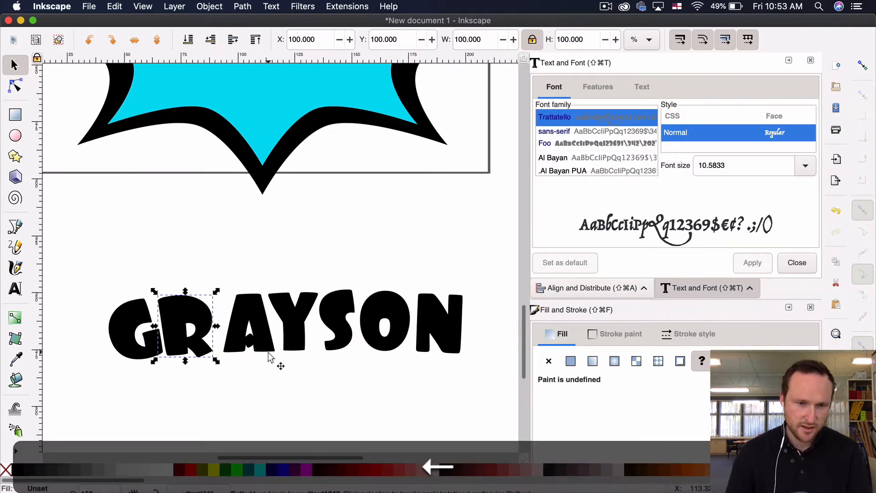
{"action": "key", "text": "Left"}
{"action": "key", "text": "Left"}
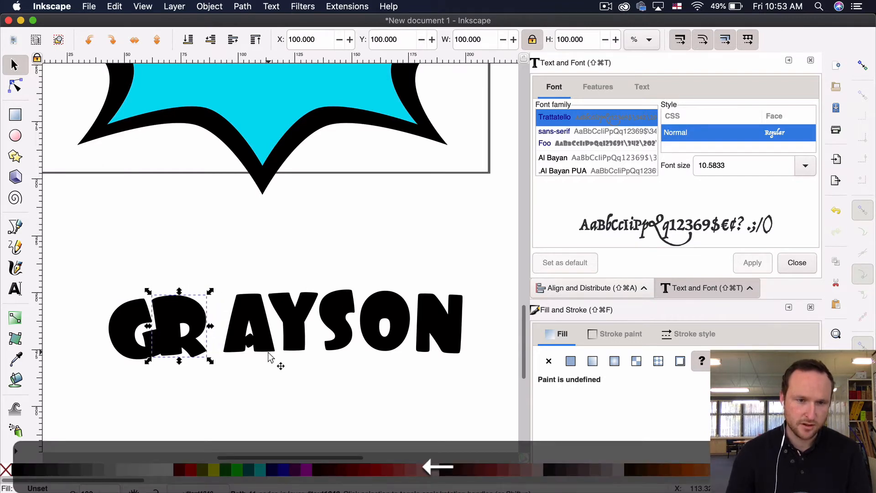
- Nudge the third letter of the name left so it overlaps the second letter
{"action": "left_click", "coordinate": [240, 320]}
{"action": "key", "text": "Left"}
{"action": "key", "text": "Left"}
{"action": "key", "text": "Left"}
{"action": "key", "text": "Left"}
{"action": "key", "text": "Left"}
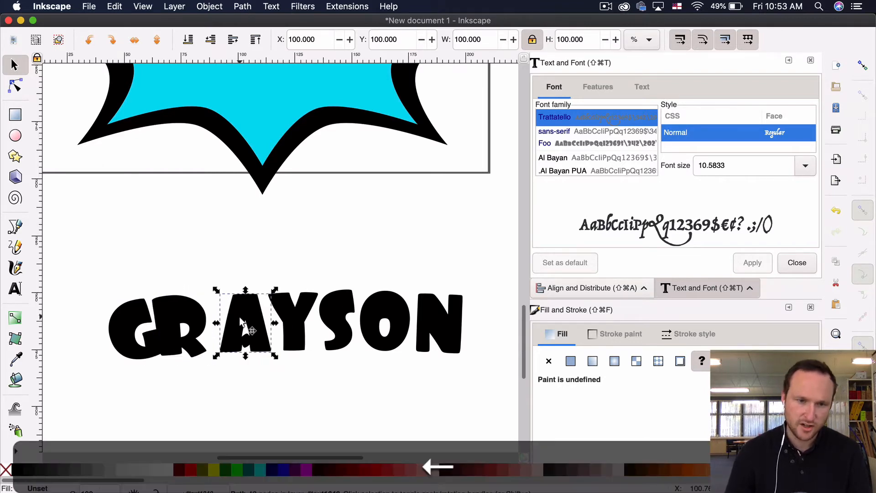
{"action": "key", "text": "Left"}
{"action": "key", "text": "Left"}
{"action": "key", "text": "Left"}
{"action": "key", "text": "Left"}
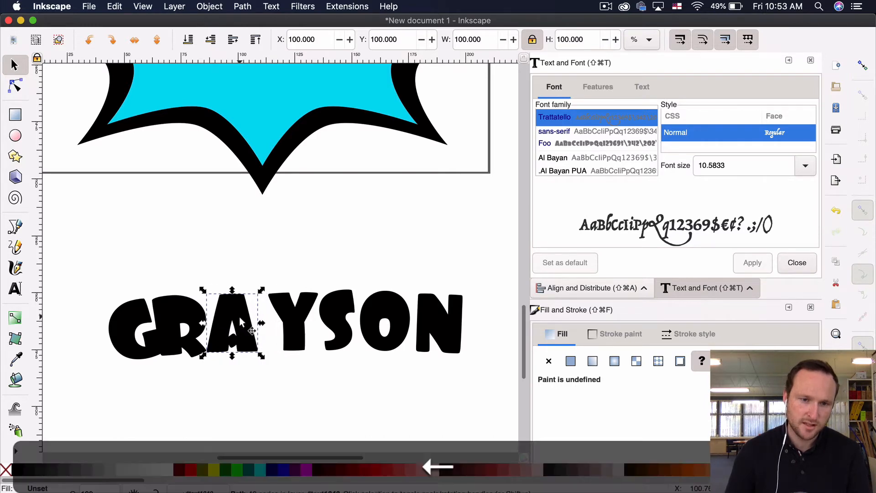
{"action": "key", "text": "Left"}
{"action": "key", "text": "Left"}
{"action": "key", "text": "Left"}
{"action": "key", "text": "Left"}
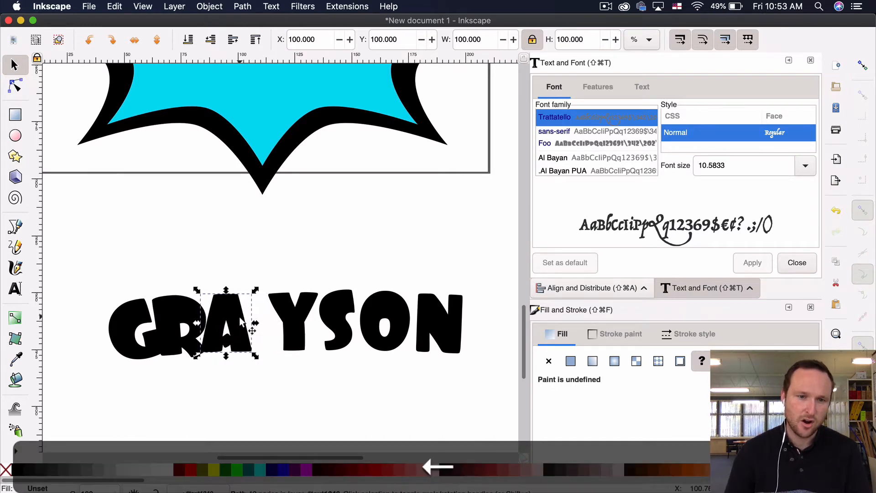
- Nudge the fourth letter of the name left so it overlaps the third letter
{"action": "left_click", "coordinate": [296, 308]}
{"action": "key", "text": "shift+Left"}
{"action": "key", "text": "shift+Left"}
{"action": "key", "text": "shift+Left"}
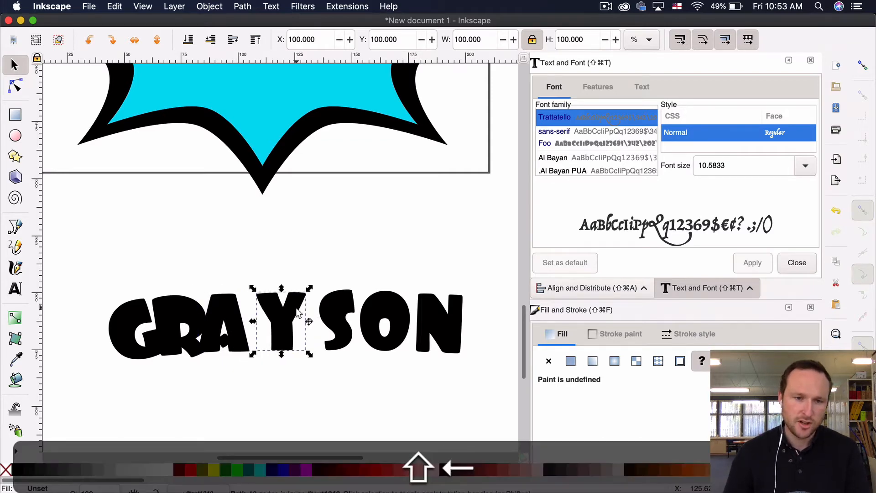
{"action": "key", "text": "Left"}
{"action": "key", "text": "Left"}
{"action": "key", "text": "Left"}
{"action": "key", "text": "Left"}
{"action": "key", "text": "Left"}
{"action": "key", "text": "Left"}
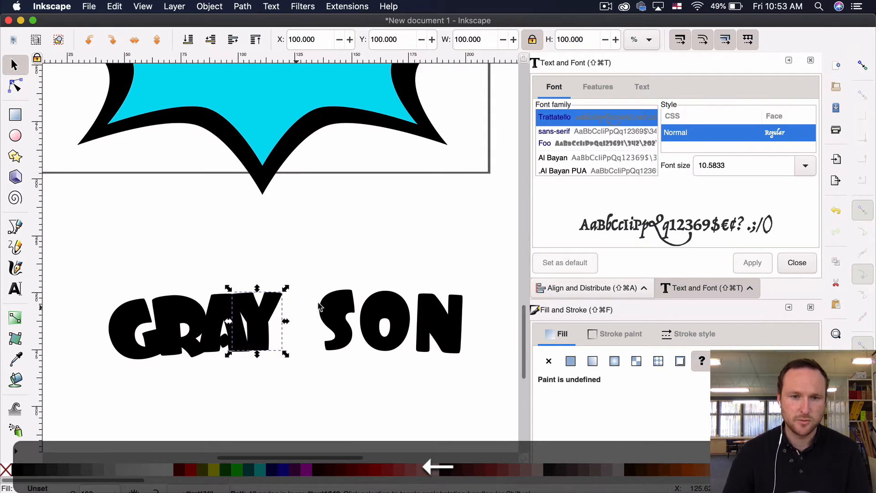
- Nudge the fifth letter of the name left so it overlaps the fourth letter
{"action": "left_click", "coordinate": [337, 308]}
{"action": "key", "text": "shift+Left"}
{"action": "key", "text": "shift+Left"}
{"action": "key", "text": "shift+Left"}
{"action": "key", "text": "shift+Left"}
{"action": "key", "text": "shift+Left"}
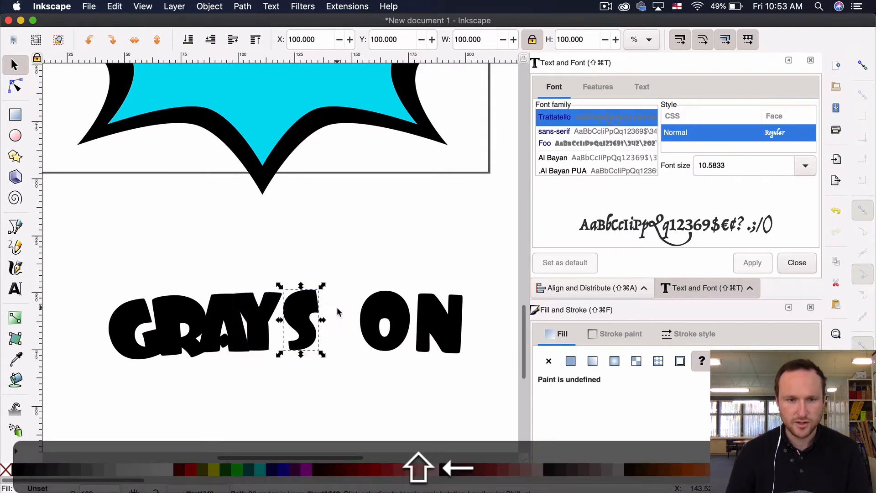
- Nudge the sixth letter of the name left so it overlaps the fifth letter
{"action": "left_click", "coordinate": [390, 311]}
{"action": "key", "text": "shift+Left"}
{"action": "key", "text": "shift+Left"}
{"action": "key", "text": "shift+Left"}
{"action": "key", "text": "shift+Left"}
{"action": "key", "text": "shift+Left"}
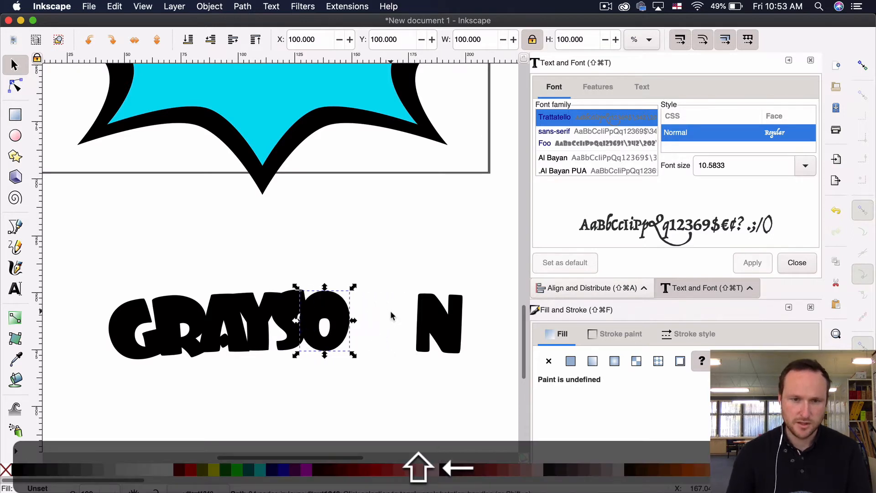
- Nudge the last letter of the name left against the sixth letter and clear the selection
{"action": "left_click", "coordinate": [450, 319]}
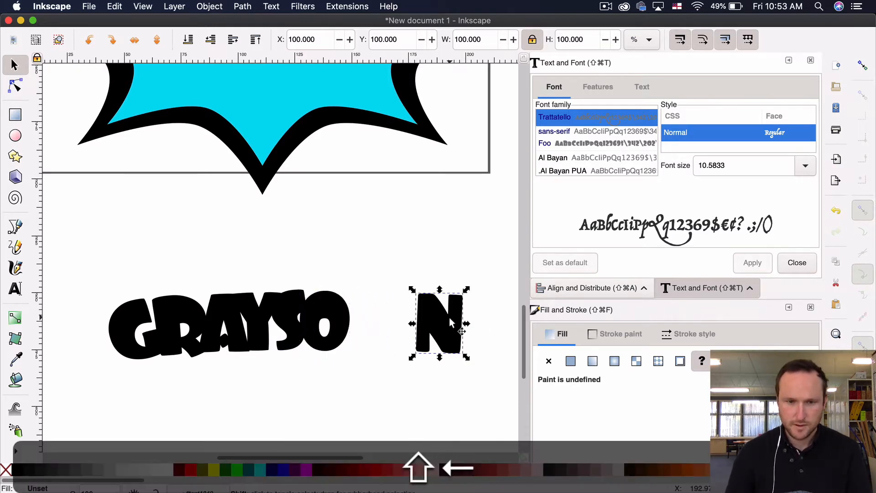
{"action": "key", "text": "shift+Left"}
{"action": "key", "text": "shift+Left"}
{"action": "key", "text": "shift+Left"}
{"action": "key", "text": "shift+Left"}
{"action": "key", "text": "shift+Left"}
{"action": "key", "text": "shift+Left"}
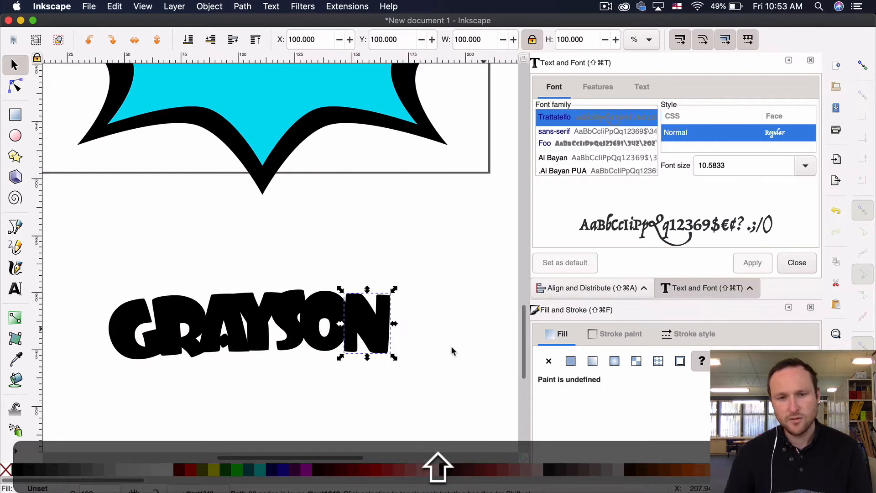
{"action": "key", "text": "Escape"}
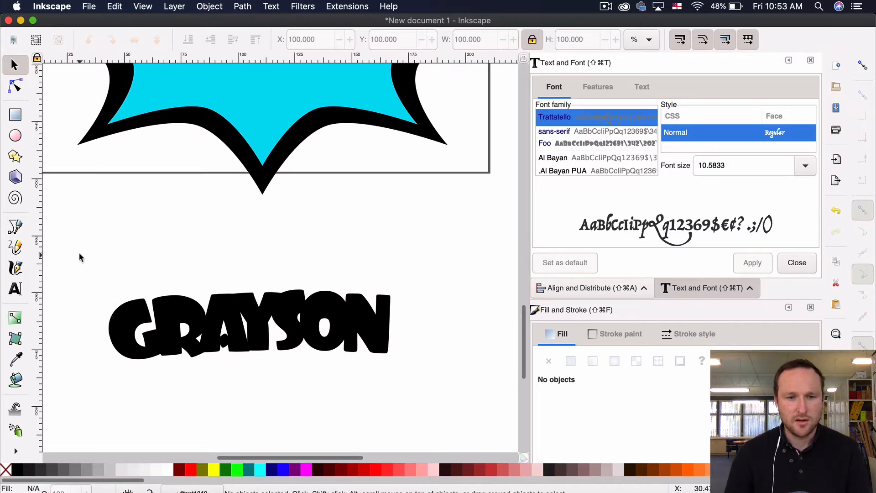
- Select all seven overlapping letters of the name and merge them into one path with Union
{"action": "left_click_drag", "start_coordinate": [80, 252], "coordinate": [451, 392]}
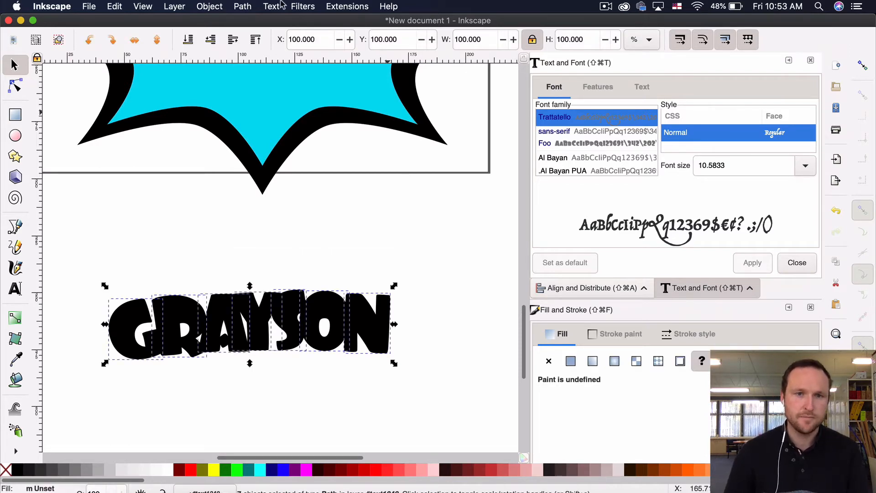
{"action": "left_click", "coordinate": [242, 7]}
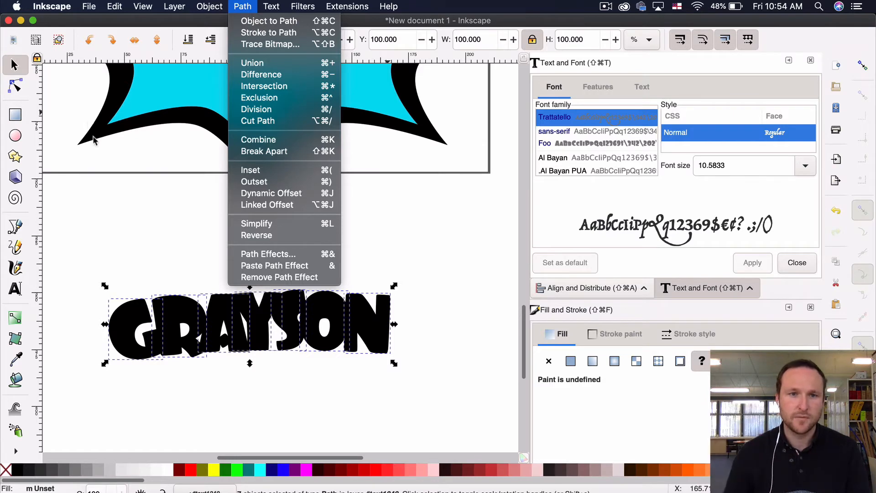
{"action": "left_click", "coordinate": [248, 63]}
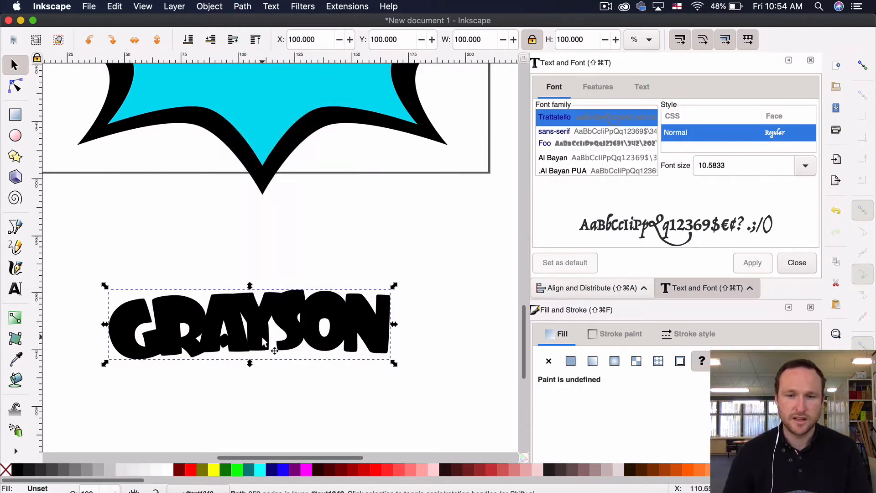
- Show the Fill and Stroke settings for the merged name path and remove its fill
{"action": "left_click", "coordinate": [245, 8]}
{"action": "mouse_move", "coordinate": [220, 8]}
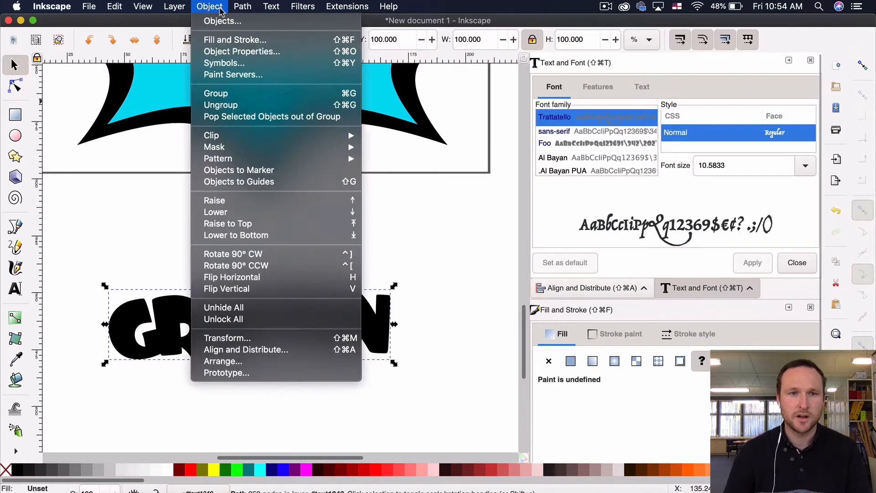
{"action": "left_click", "coordinate": [222, 41]}
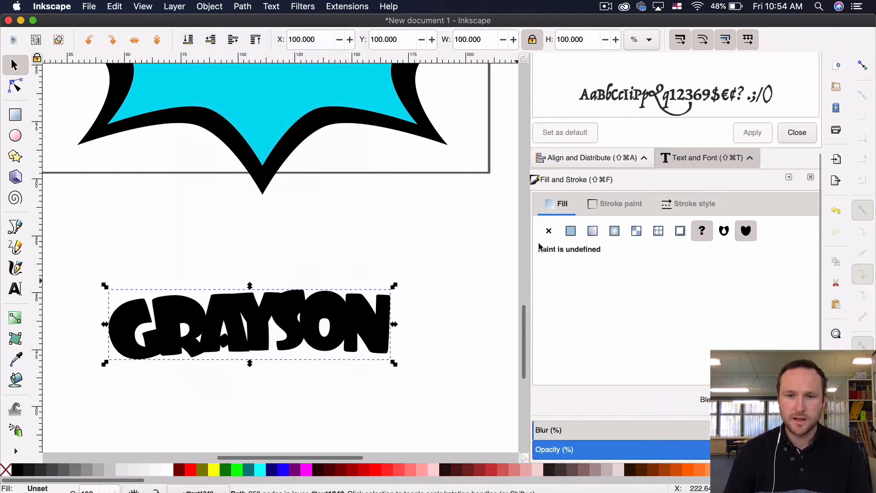
{"action": "left_click", "coordinate": [548, 231]}
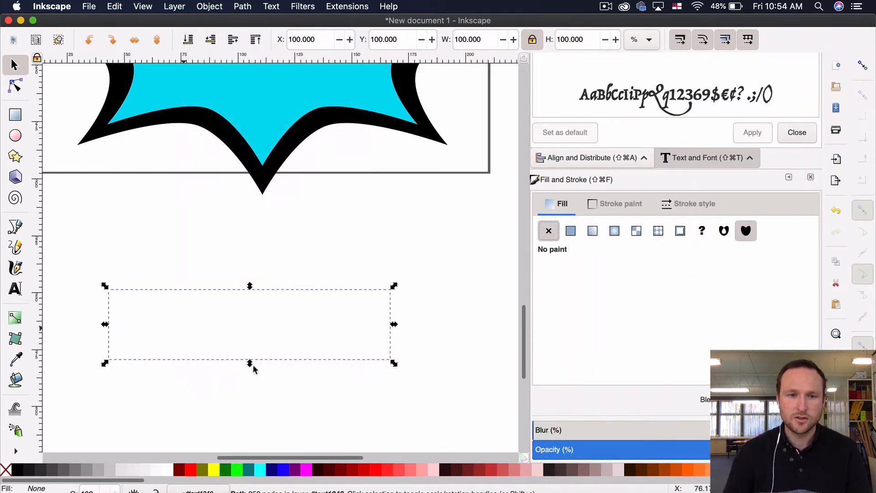
- Give the merged name path a flat black stroke with a width of 0.1 mm
{"action": "left_click", "coordinate": [620, 205]}
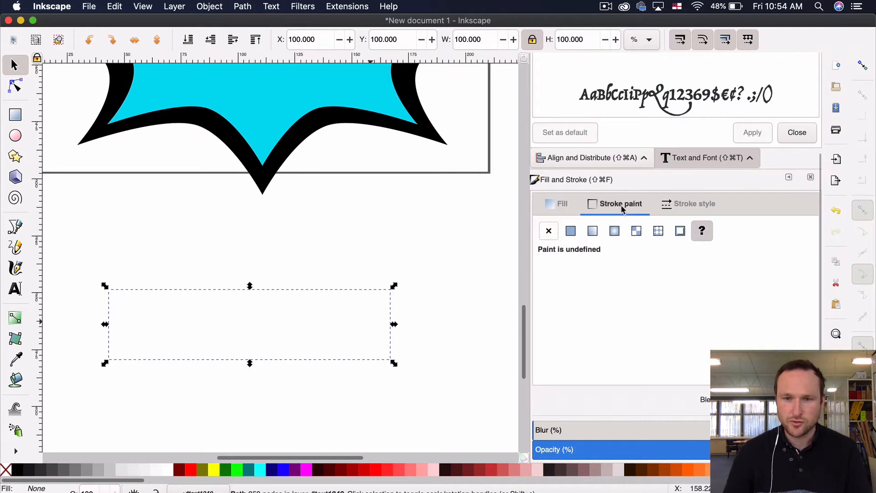
{"action": "left_click", "coordinate": [569, 232]}
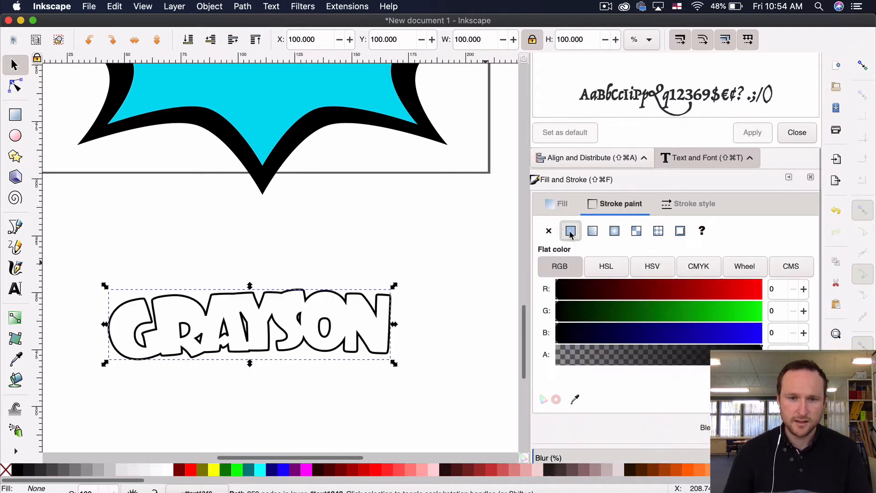
{"action": "left_click", "coordinate": [685, 203]}
{"action": "type", "text": "0.852"}
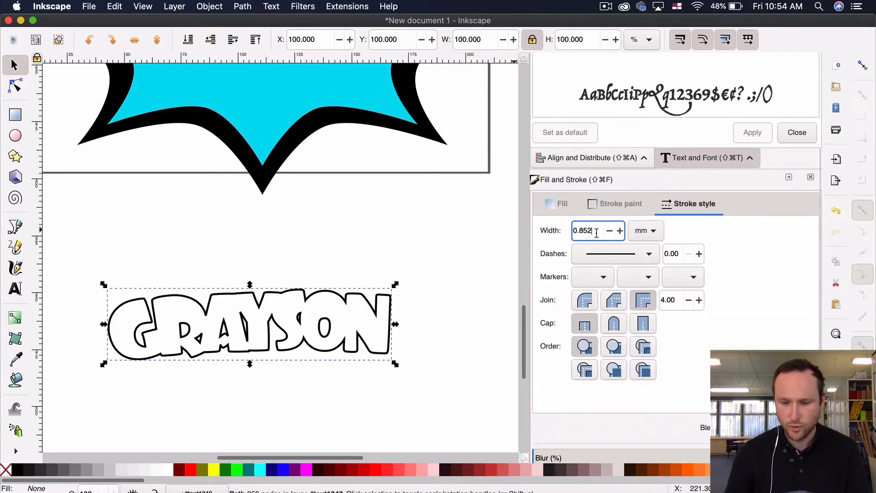
{"action": "key", "text": "BackSpace"}
{"action": "type", "text": "1"}
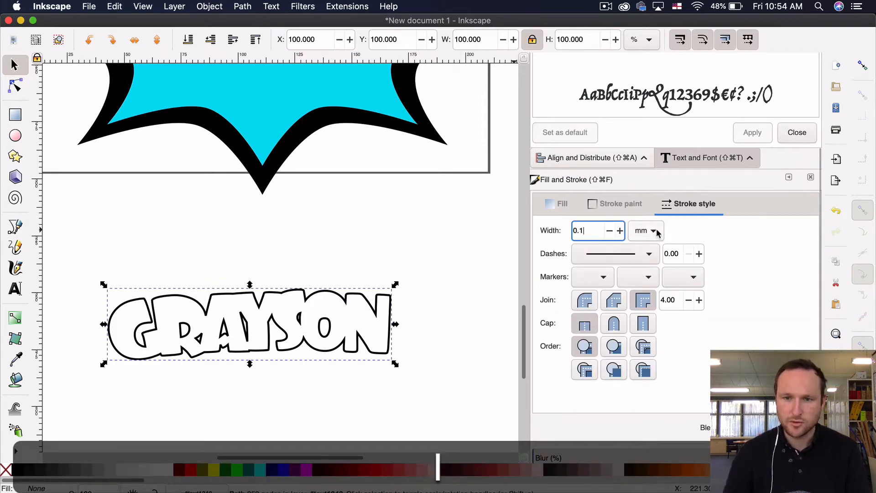
{"action": "key", "text": "Return"}
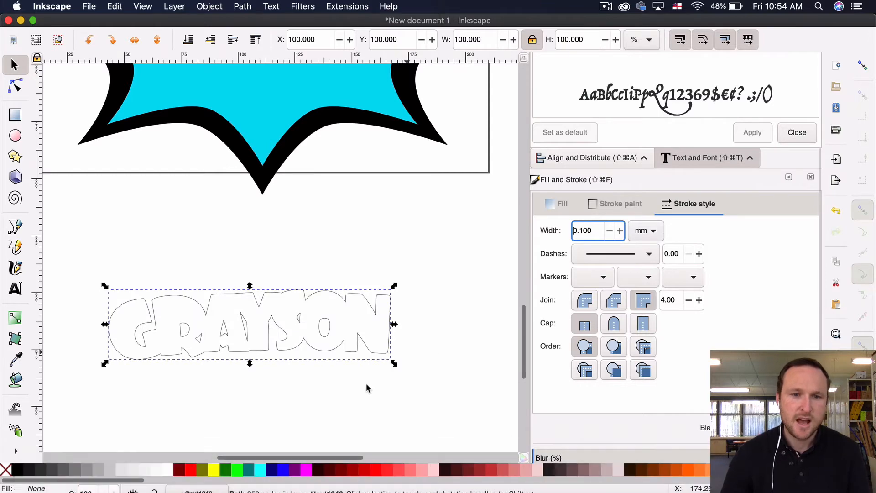
- Move the name outline upward, try a Paint Bucket fill grown by 15 mm on its first letter, and undo the fill
{"action": "left_click", "coordinate": [137, 319]}
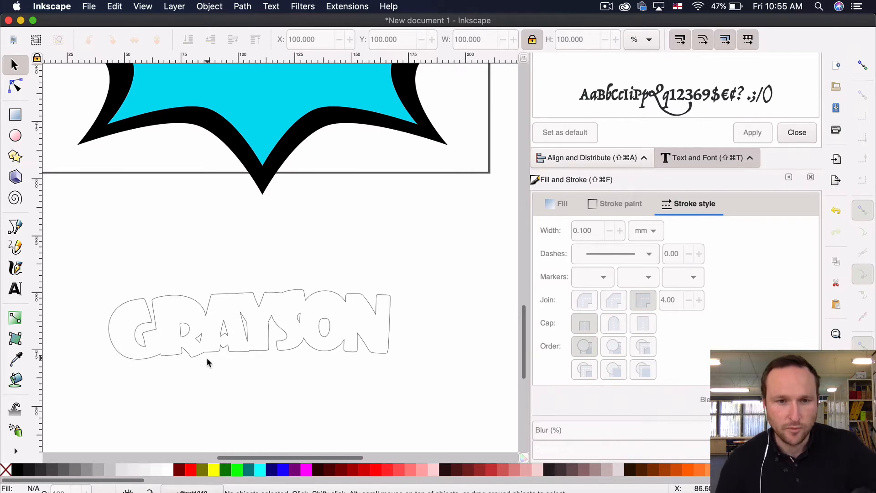
{"action": "mouse_move", "coordinate": [224, 330]}
{"action": "left_mouse_down"}
{"action": "mouse_move", "coordinate": [246, 307]}
{"action": "mouse_move", "coordinate": [245, 272]}
{"action": "left_mouse_up"}
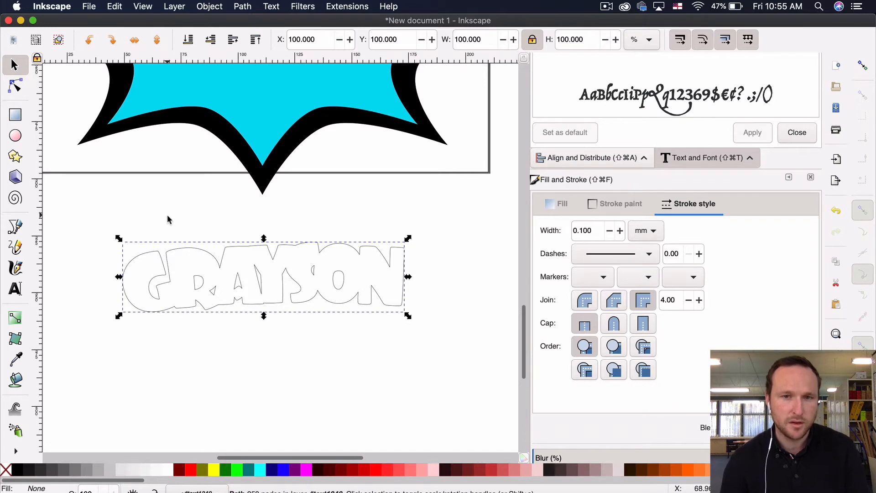
{"action": "left_click", "coordinate": [15, 380]}
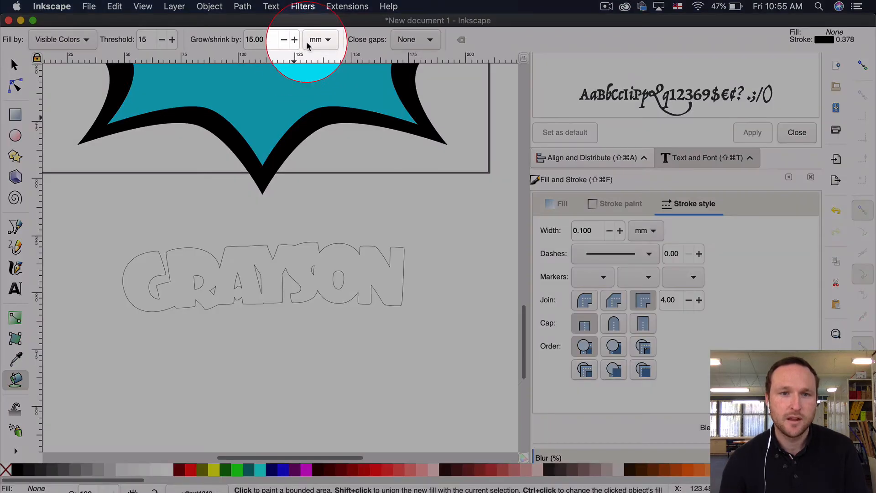
{"action": "left_click", "coordinate": [312, 40]}
{"action": "left_click", "coordinate": [312, 41]}
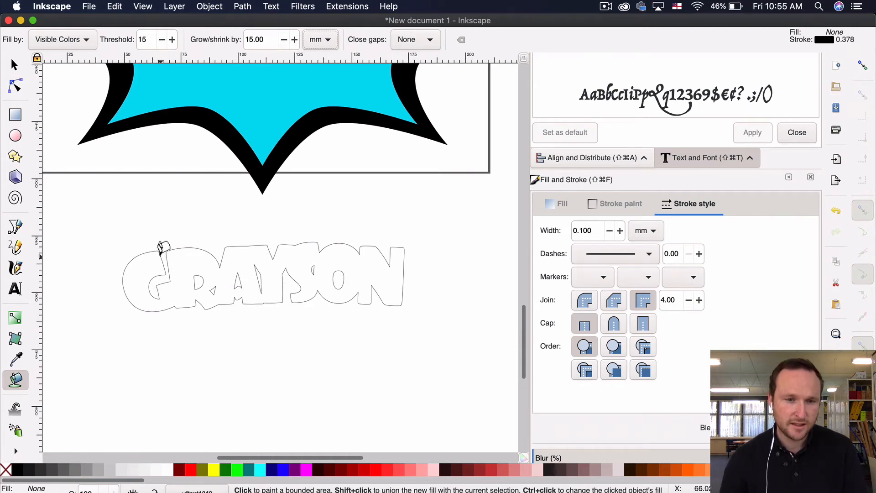
{"action": "left_click", "coordinate": [160, 253]}
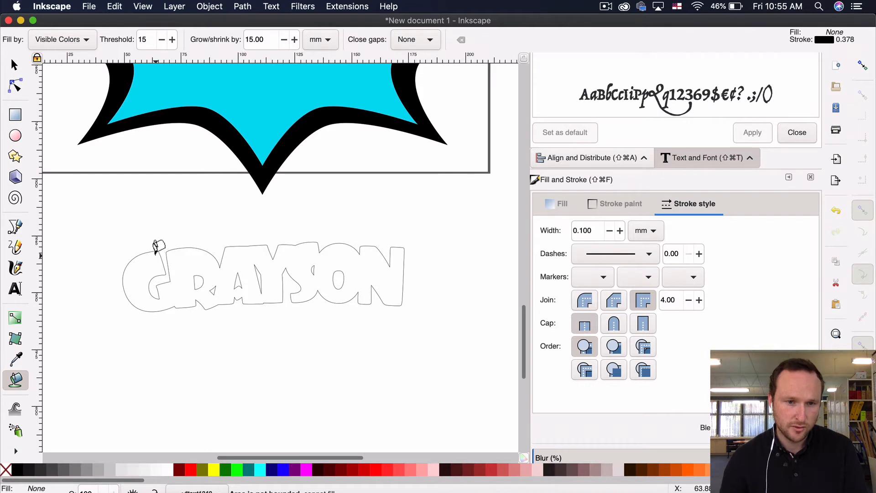
{"action": "left_click", "coordinate": [155, 246]}
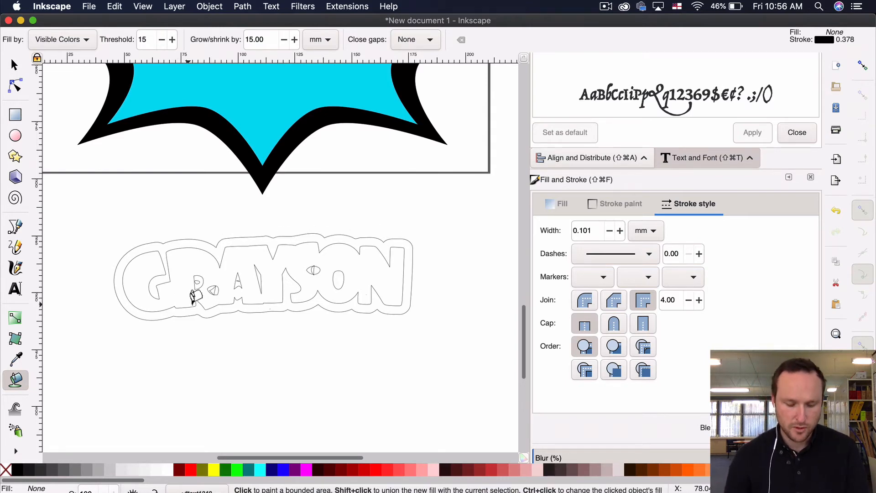
{"action": "key", "text": "super+z"}
{"action": "key", "text": "super+z"}
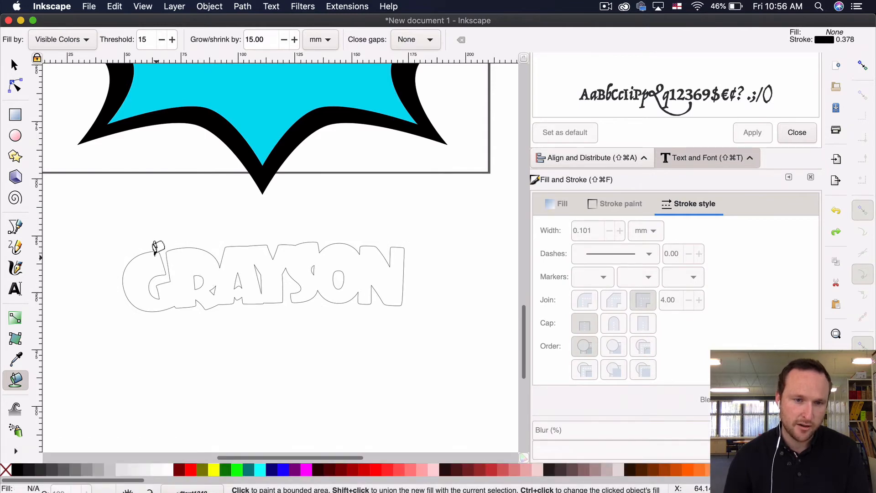
- Create an unfilled Paint Bucket contour grown by 15 mm around the name and delete the stray nodes inside it
{"action": "left_click", "coordinate": [155, 253]}
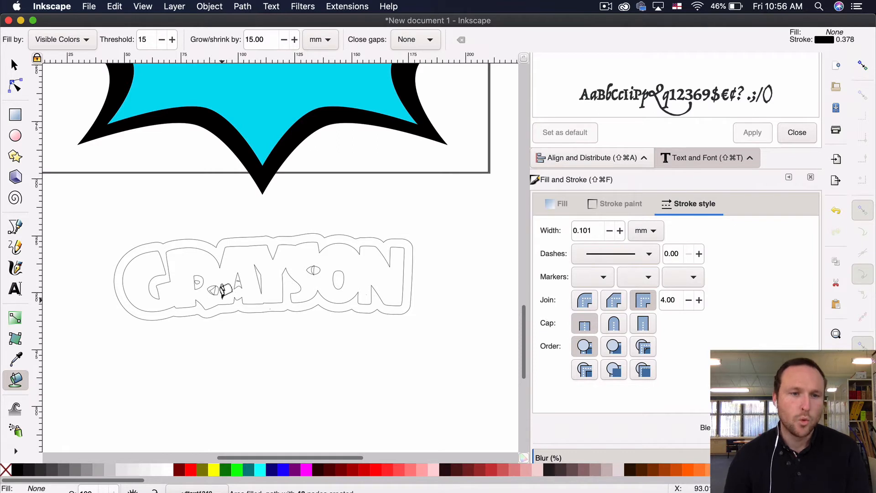
{"action": "left_click", "coordinate": [11, 89]}
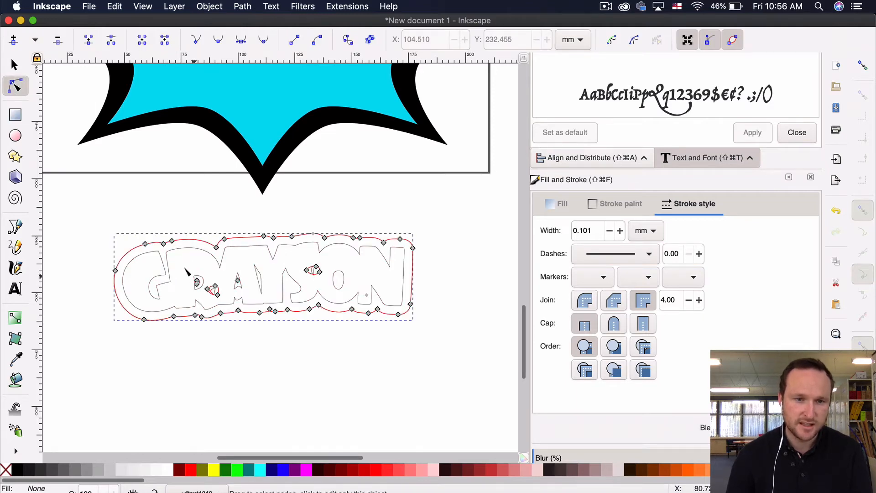
{"action": "left_click_drag", "start_coordinate": [184, 267], "coordinate": [238, 301]}
{"action": "key", "text": "BackSpace"}
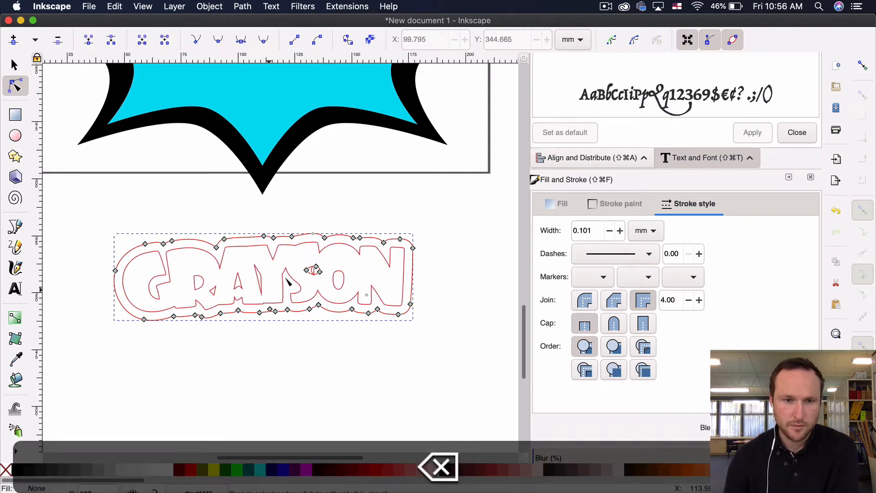
{"action": "key", "text": "BackSpace"}
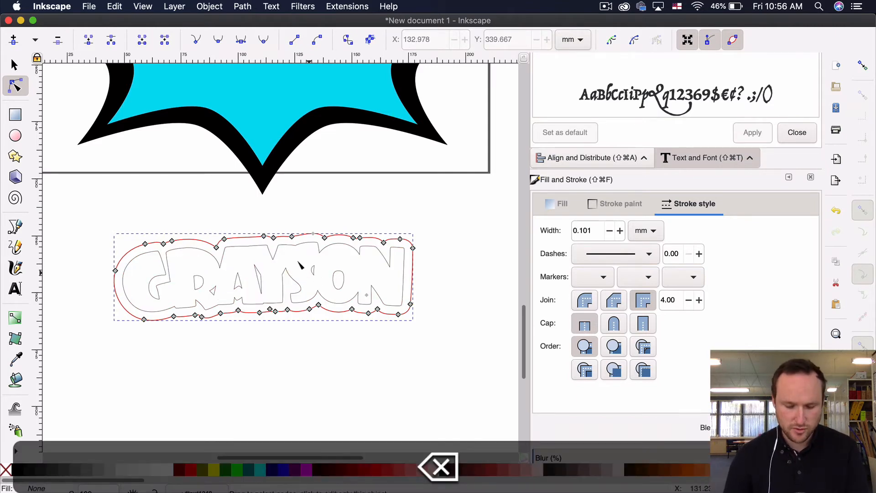
- Undo the node deletions, the Paint Bucket contour and the move of the name outline
{"action": "key", "text": "super+z"}
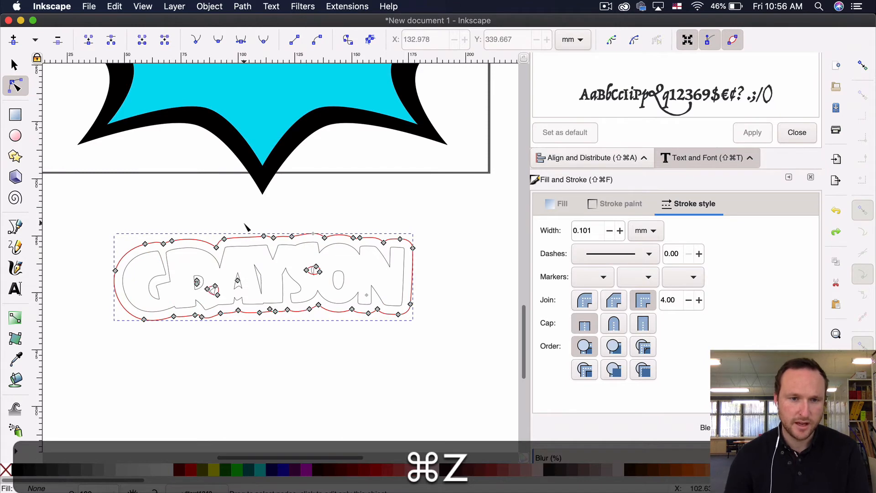
{"action": "key", "text": "super+z"}
{"action": "key", "text": "super+z"}
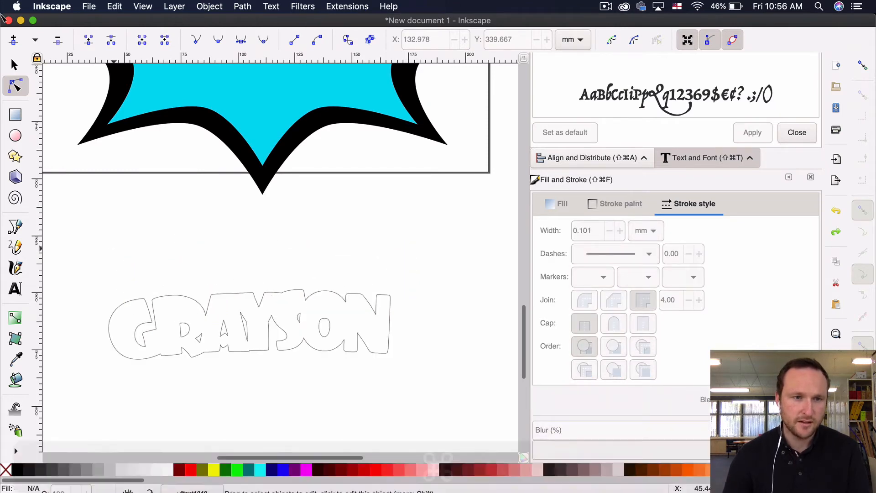
- Create a red Paint Bucket shape grown by 15 mm from the name's outline and send it behind the lettering
{"action": "left_click", "coordinate": [16, 381]}
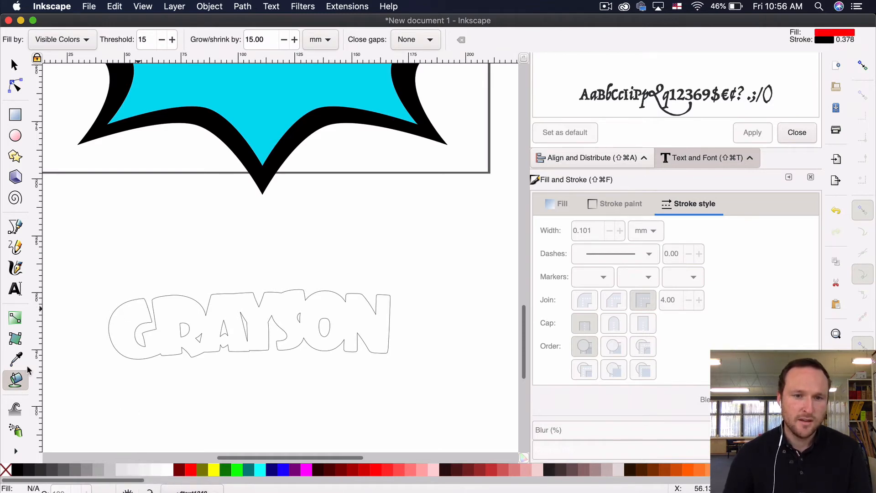
{"action": "left_click", "coordinate": [133, 303]}
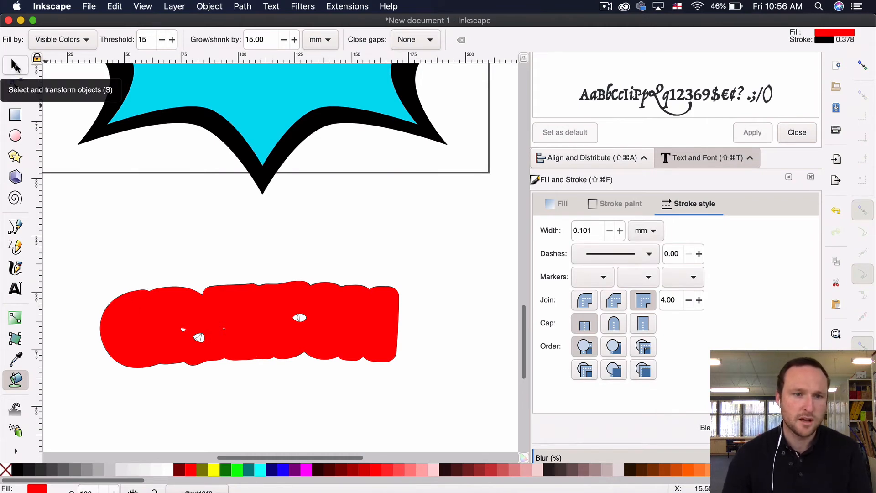
{"action": "left_click", "coordinate": [14, 66]}
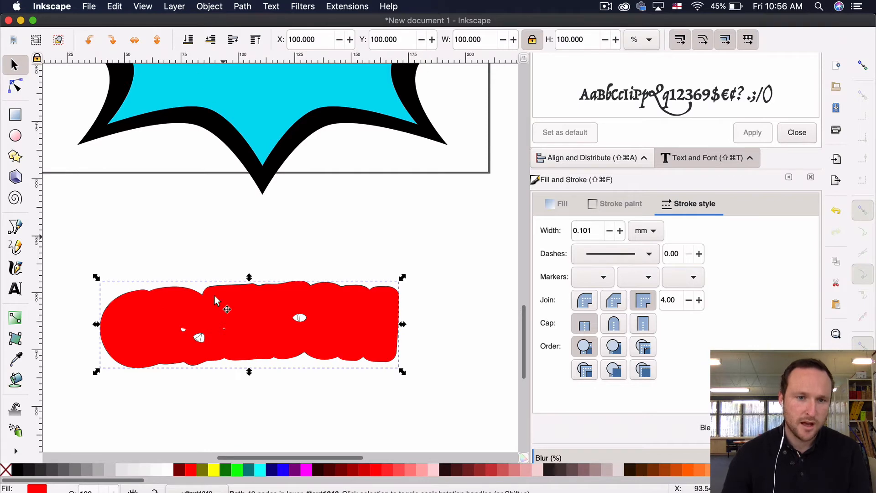
{"action": "left_click", "coordinate": [189, 40]}
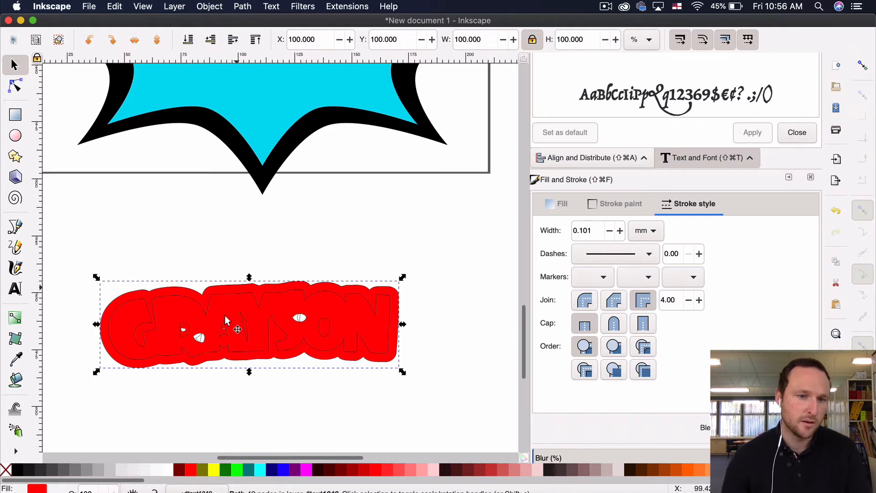
- Delete the stray inner nodes of the red backing shape to close its small holes
{"action": "left_click", "coordinate": [18, 90]}
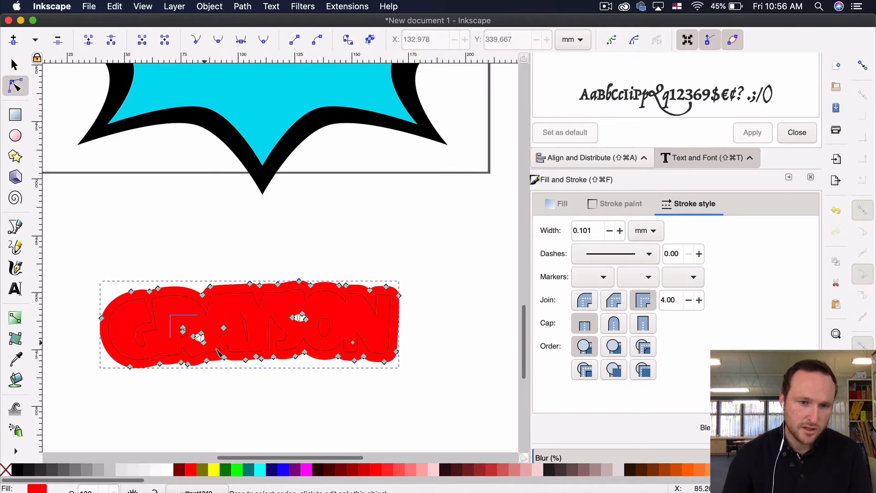
{"action": "left_click_drag", "start_coordinate": [224, 353], "coordinate": [223, 352]}
{"action": "key", "text": "BackSpace"}
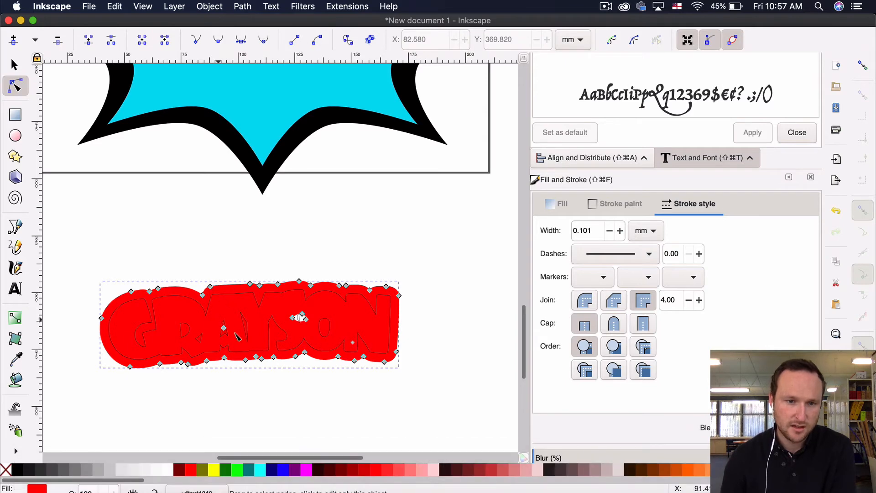
{"action": "left_click_drag", "start_coordinate": [214, 315], "coordinate": [240, 337]}
{"action": "key", "text": "BackSpace"}
{"action": "left_click_drag", "start_coordinate": [282, 306], "coordinate": [360, 348]}
{"action": "key", "text": "BackSpace"}
{"action": "key", "text": "BackSpace"}
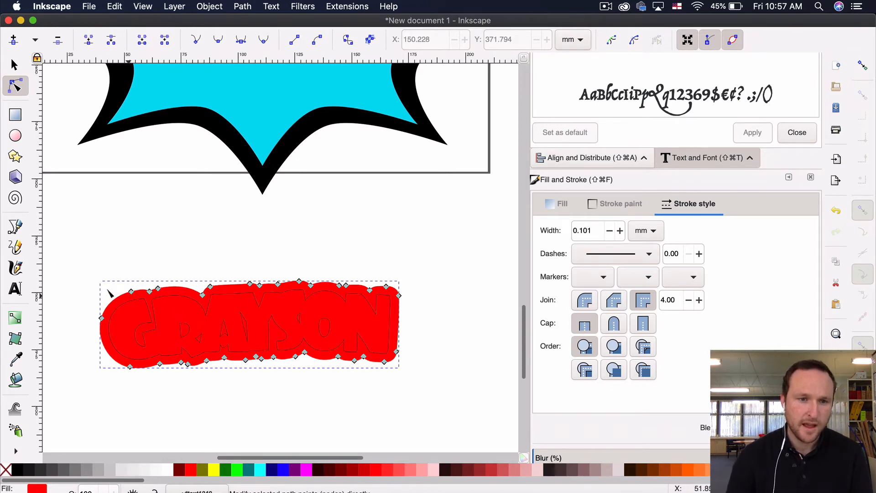
- Select both the name path and the red backing shape and remove their fill
{"action": "left_click", "coordinate": [14, 65]}
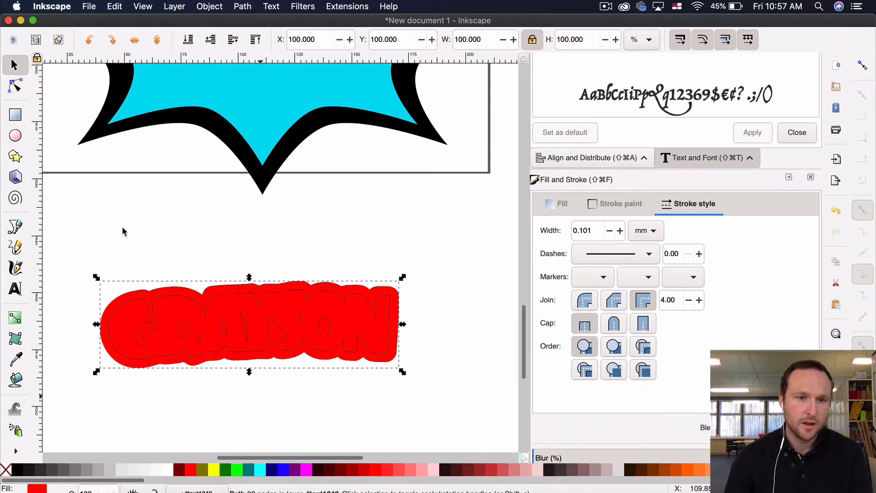
{"action": "mouse_move", "coordinate": [72, 240]}
{"action": "left_mouse_down"}
{"action": "mouse_move", "coordinate": [264, 327]}
{"action": "mouse_move", "coordinate": [403, 355]}
{"action": "left_mouse_up"}
{"action": "left_click_drag", "start_coordinate": [435, 380], "coordinate": [434, 382]}
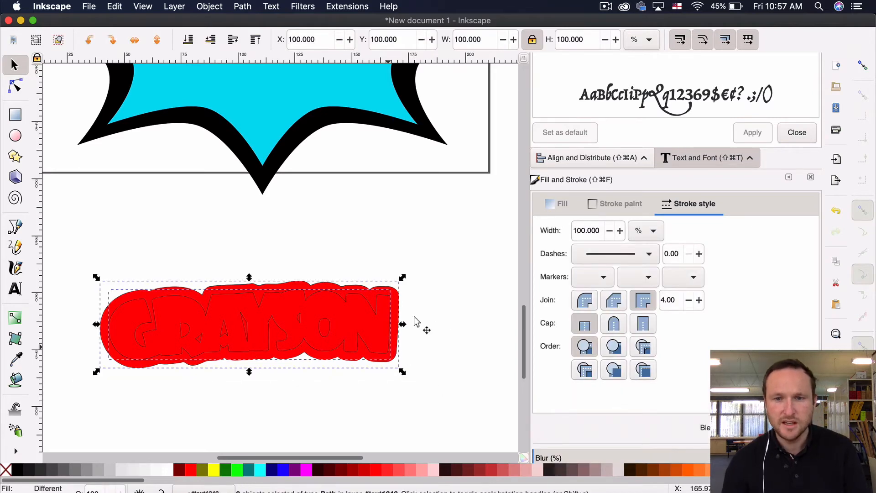
{"action": "left_click", "coordinate": [548, 205]}
{"action": "left_click", "coordinate": [209, 6]}
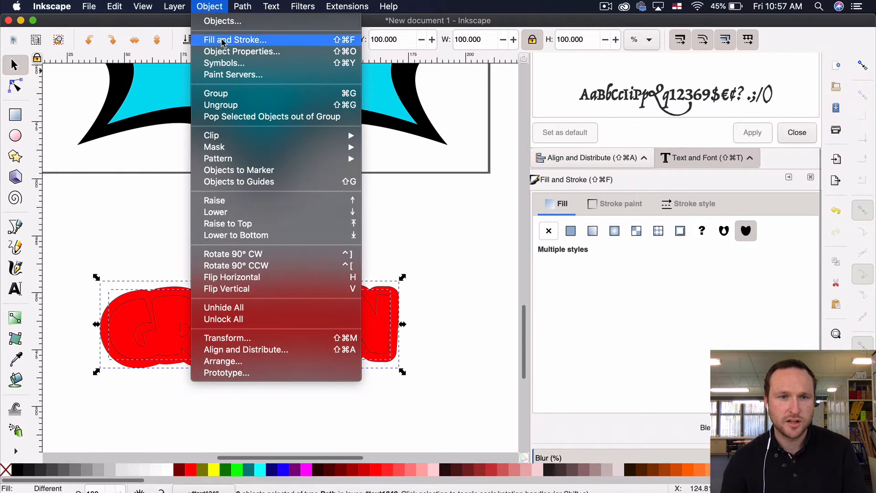
{"action": "left_click", "coordinate": [235, 40]}
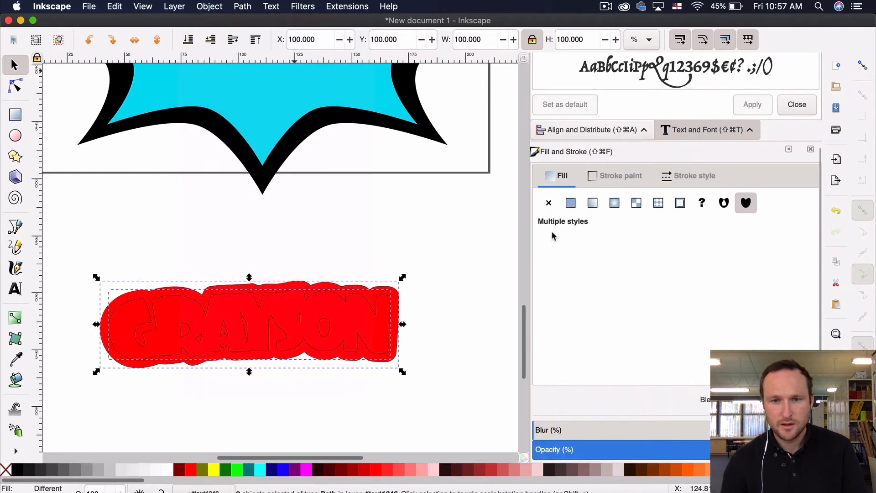
{"action": "left_click", "coordinate": [551, 202]}
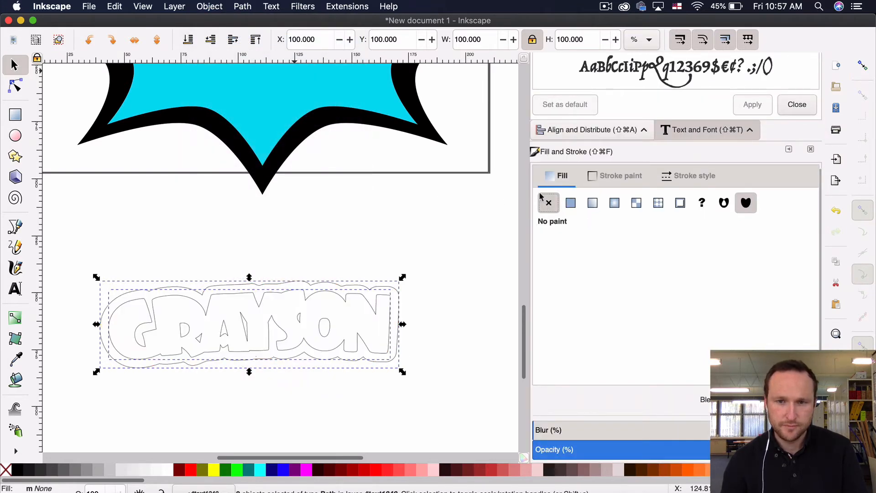
- Give both selected outlines a flat black stroke and set the stroke width to 0.1 mm
{"action": "left_click", "coordinate": [611, 178]}
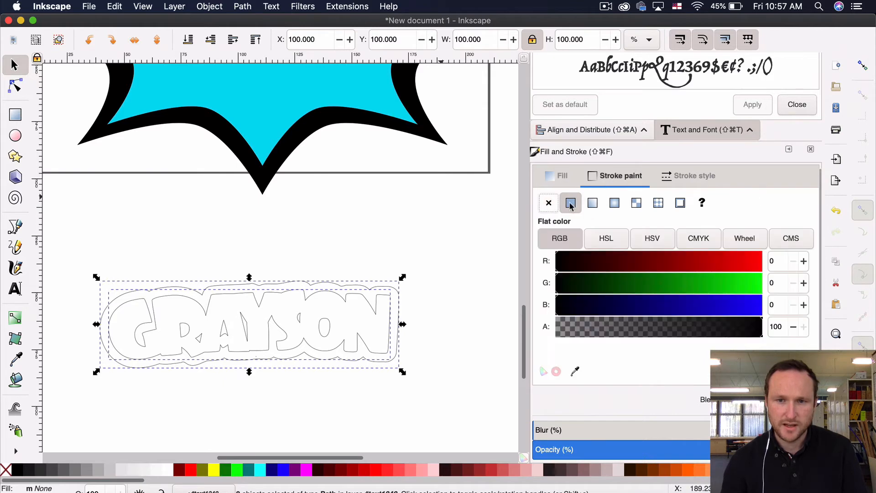
{"action": "left_click", "coordinate": [570, 205]}
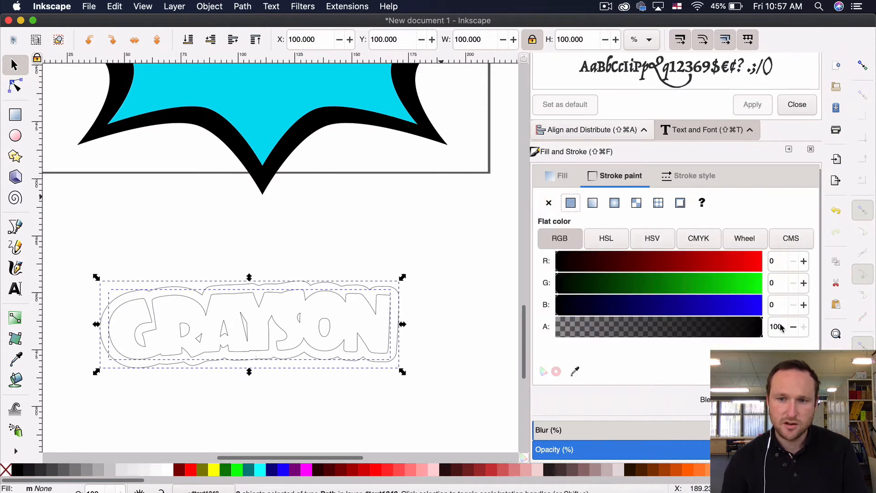
{"action": "left_click", "coordinate": [690, 177]}
{"action": "left_click", "coordinate": [642, 203]}
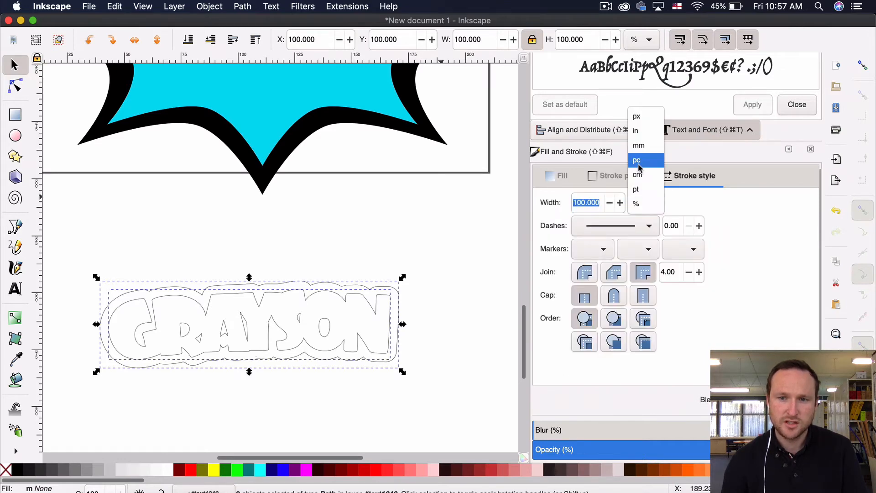
{"action": "left_click", "coordinate": [638, 144]}
{"action": "left_click", "coordinate": [594, 200]}
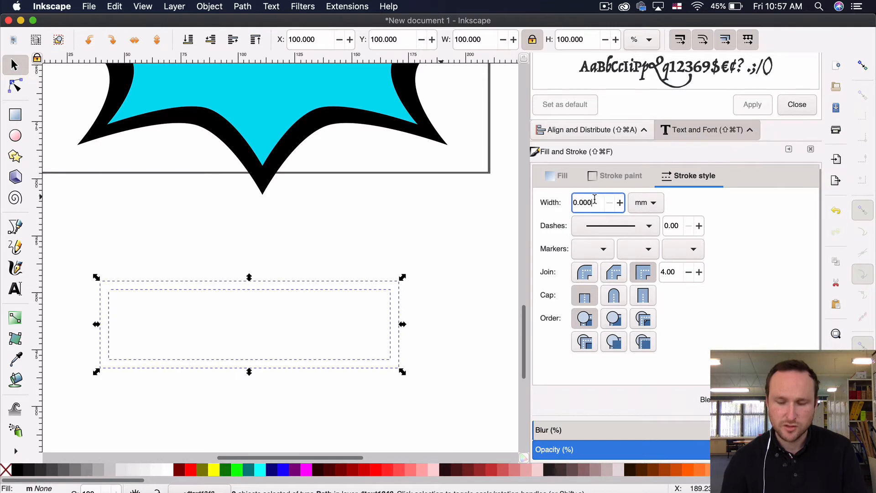
{"action": "key", "text": "BackSpace"}
{"action": "type", "text": "1"}
{"action": "key", "text": "Return"}
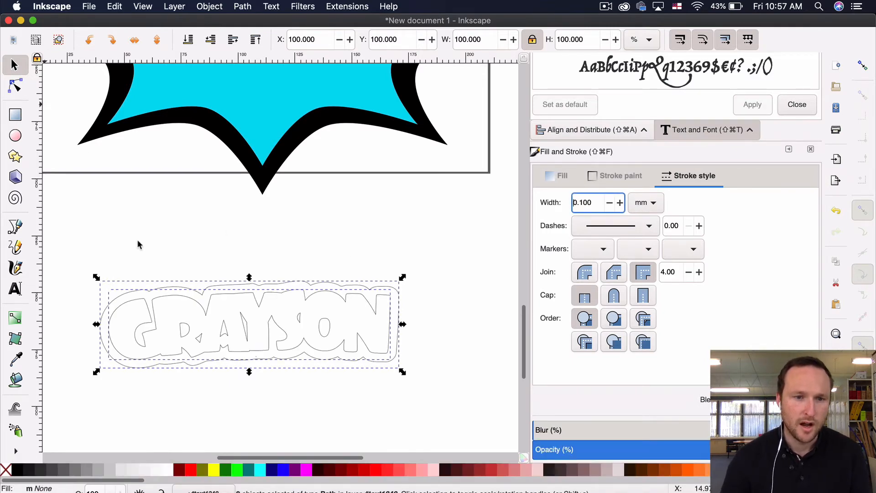
- Select both the name outline and its surrounding contour and move them straight up onto the cyan starburst
{"action": "key", "text": "Escape"}
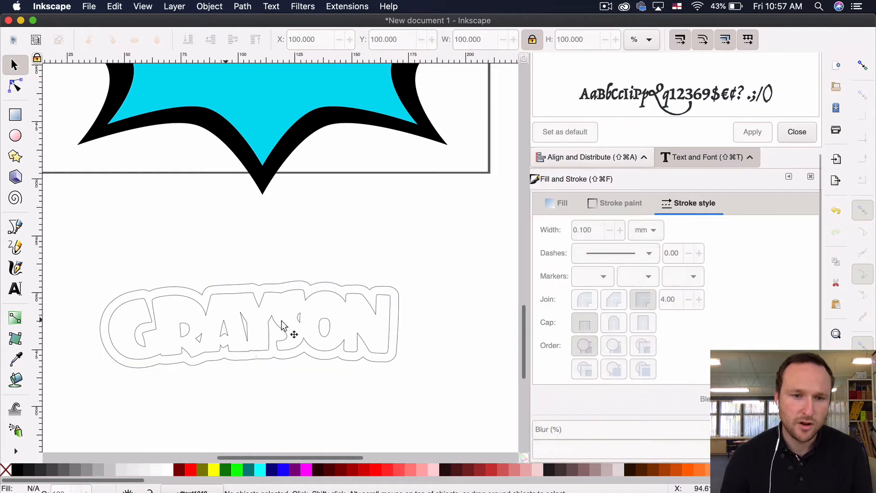
{"action": "left_click", "coordinate": [231, 306]}
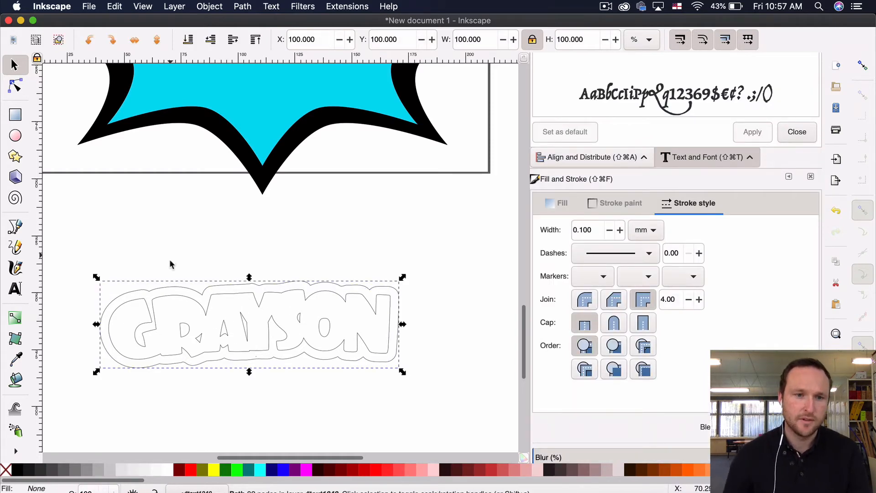
{"action": "mouse_move", "coordinate": [67, 226]}
{"action": "left_mouse_down"}
{"action": "mouse_move", "coordinate": [344, 355]}
{"action": "mouse_move", "coordinate": [443, 388]}
{"action": "mouse_move", "coordinate": [451, 382]}
{"action": "left_mouse_up"}
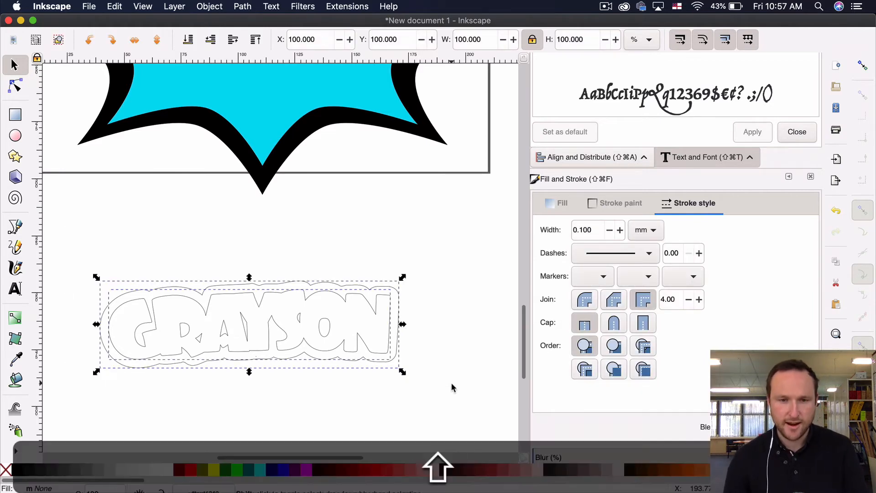
{"action": "key", "text": "shift+Up"}
{"action": "key", "text": "shift+Up"}
{"action": "key", "text": "shift+Up"}
{"action": "key", "text": "shift+Up"}
{"action": "key", "text": "shift+Up"}
{"action": "key", "text": "shift+Up"}
{"action": "key", "text": "shift+Up"}
{"action": "key", "text": "shift+Up"}
{"action": "scroll", "coordinate": [451, 382], "scroll_direction": "up", "scroll_amount": 4}
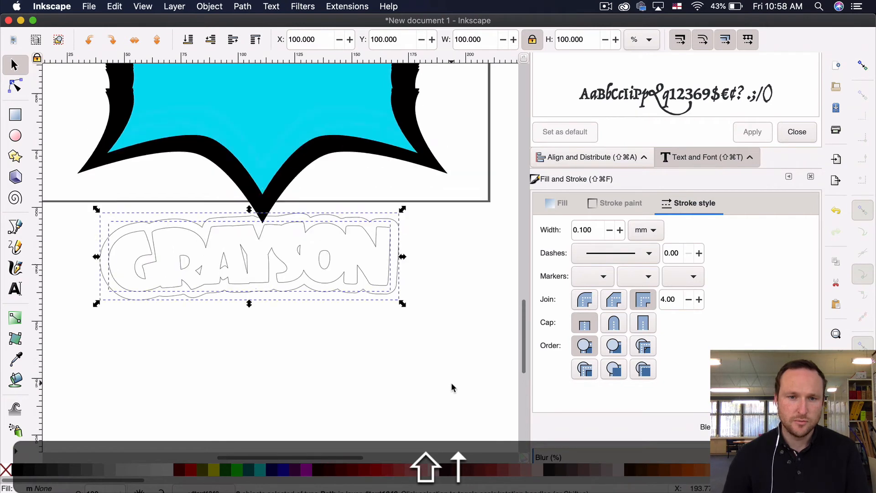
{"action": "scroll", "coordinate": [451, 387], "scroll_direction": "up", "scroll_amount": 3}
{"action": "key", "text": "shift+Up"}
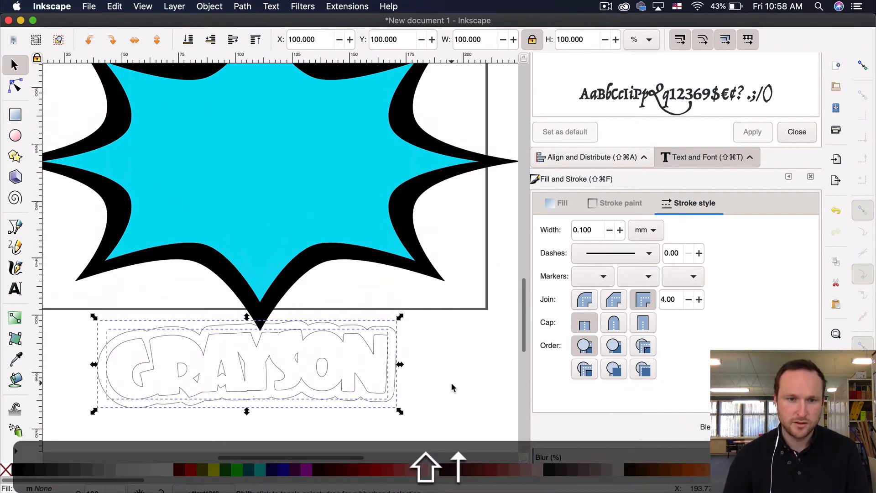
{"action": "key", "text": "shift+Up"}
{"action": "key", "text": "shift+Up"}
{"action": "key", "text": "shift+Up"}
{"action": "key", "text": "shift+Up"}
{"action": "key", "text": "shift+Up"}
{"action": "key", "text": "shift+Up"}
{"action": "key", "text": "shift+Up"}
{"action": "key", "text": "shift+Up"}
{"action": "key", "text": "shift+Up"}
{"action": "key", "text": "shift+Up"}
{"action": "key", "text": "shift+Up"}
{"action": "key", "text": "shift+Up"}
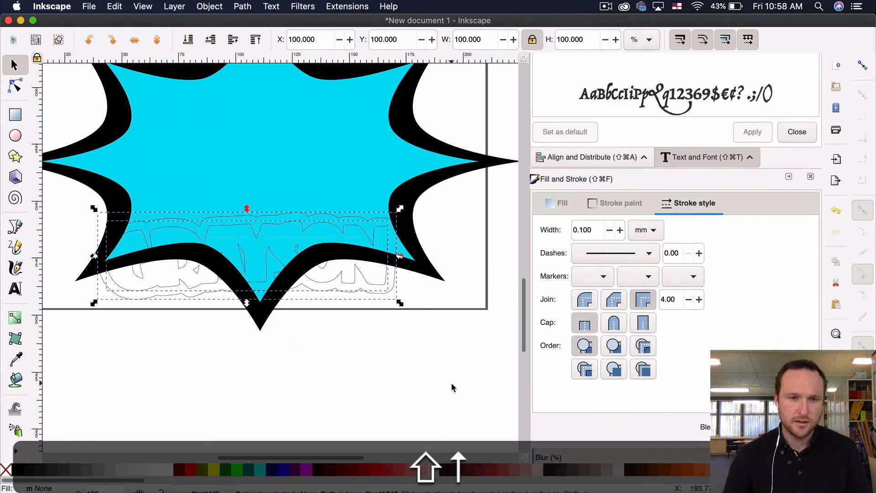
{"action": "key", "text": "shift+Up"}
{"action": "key", "text": "shift+Up"}
{"action": "key", "text": "shift+Up"}
{"action": "key", "text": "shift+Up"}
{"action": "key", "text": "shift+Up"}
{"action": "key", "text": "shift+Up"}
{"action": "key", "text": "shift+Up"}
{"action": "key", "text": "shift+Up"}
{"action": "key", "text": "shift+Up"}
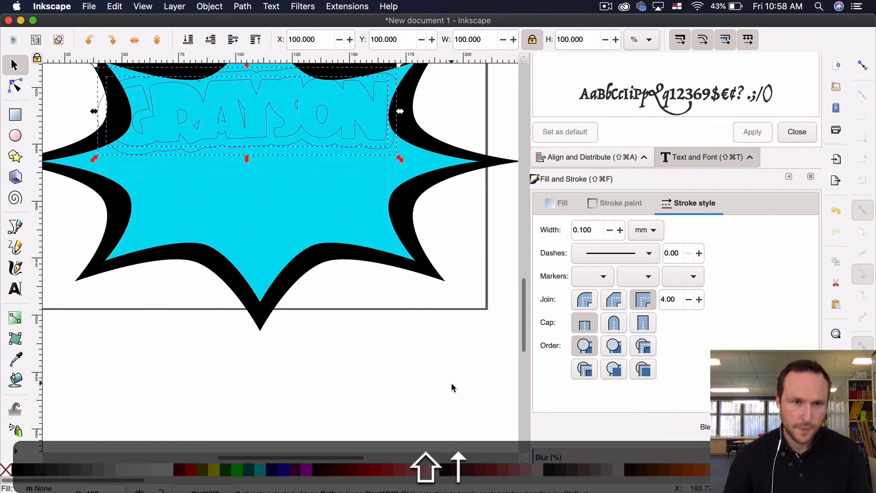
- Scale both selected name outlines up proportionally until they span about the full width of the cyan starburst
{"action": "key", "text": "minus"}
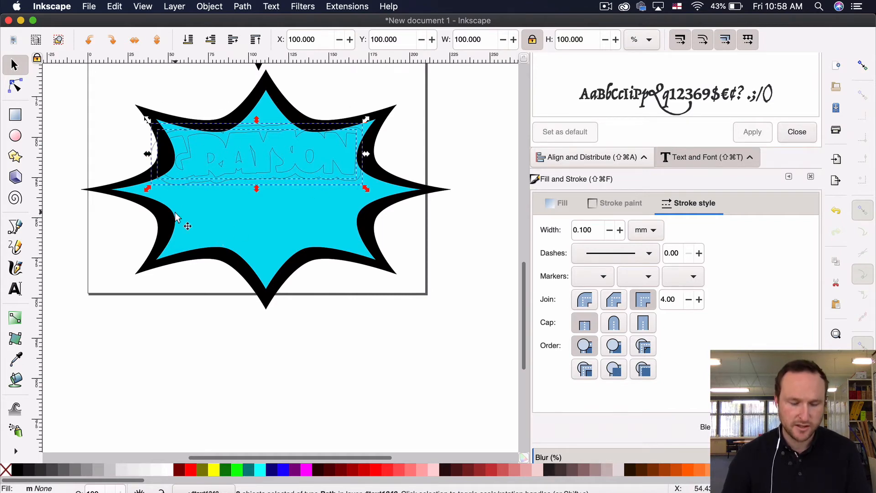
{"action": "key", "text": "ctrl"}
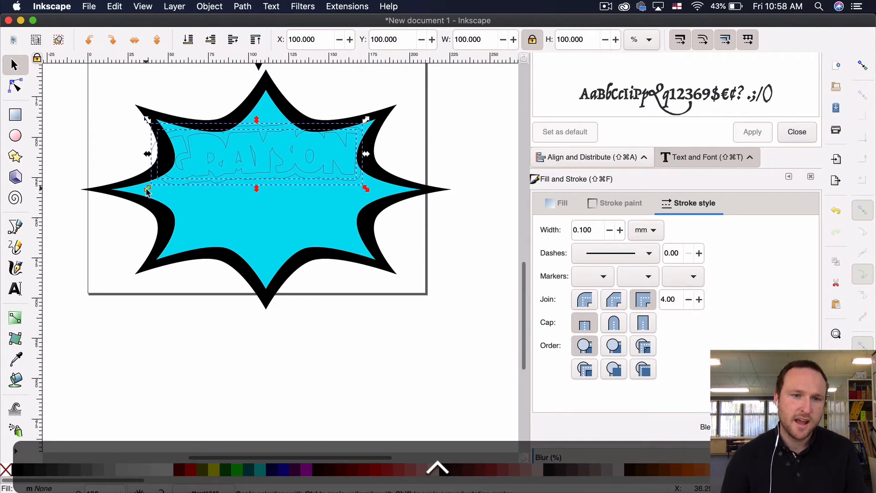
{"action": "left_click_drag", "start_coordinate": [135, 196], "coordinate": [93, 229]}
{"action": "left_click_drag", "start_coordinate": [365, 205], "coordinate": [454, 246]}
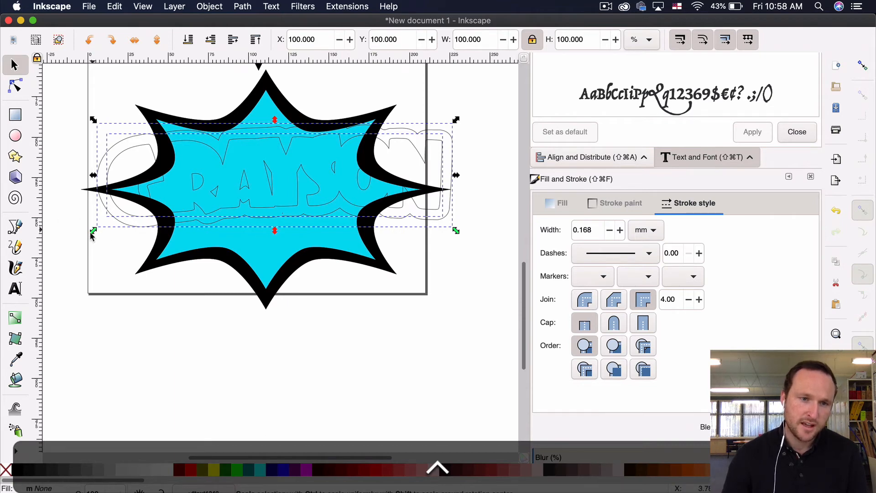
{"action": "left_click_drag", "start_coordinate": [91, 232], "coordinate": [72, 250]}
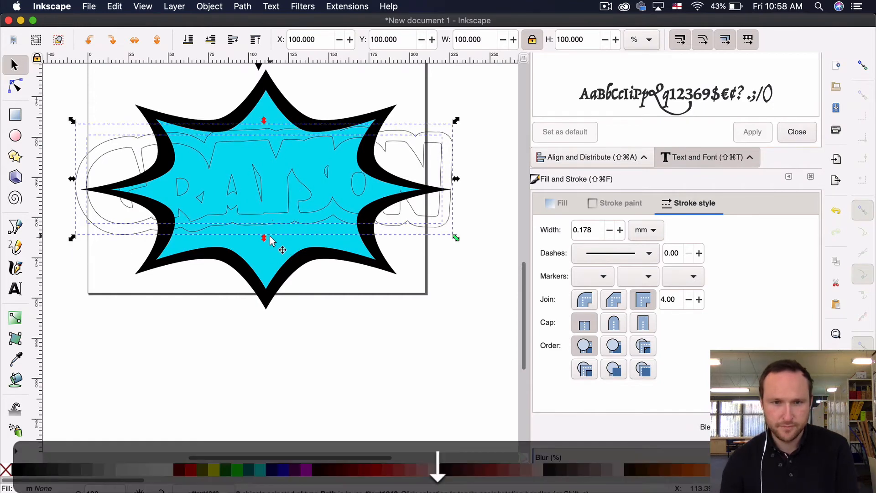
- Nudge the enlarged name outlines down to centre them vertically on the cyan starburst, and clear the selection
{"action": "key", "text": "Down"}
{"action": "key", "text": "Down"}
{"action": "key", "text": "Down"}
{"action": "key", "text": "Down"}
{"action": "key", "text": "Down"}
{"action": "key", "text": "Down"}
{"action": "key", "text": "Down"}
{"action": "key", "text": "Down"}
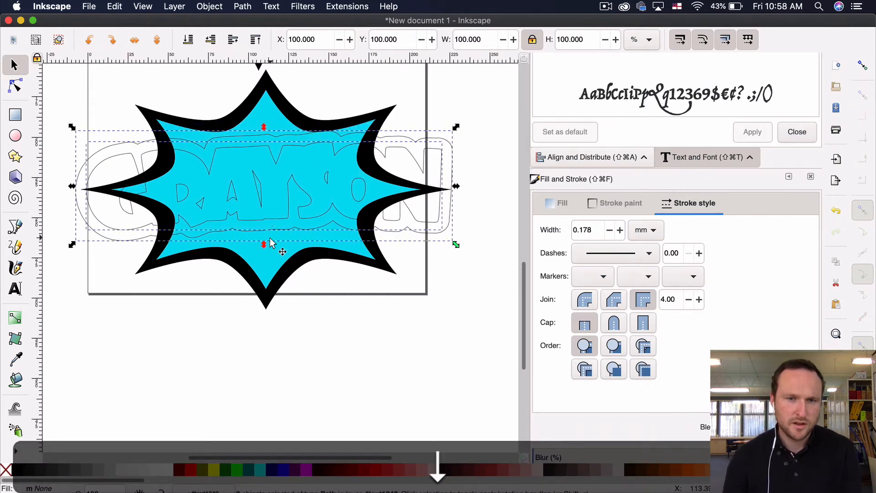
{"action": "key", "text": "Down"}
{"action": "key", "text": "Down"}
{"action": "key", "text": "Down"}
{"action": "key", "text": "Down"}
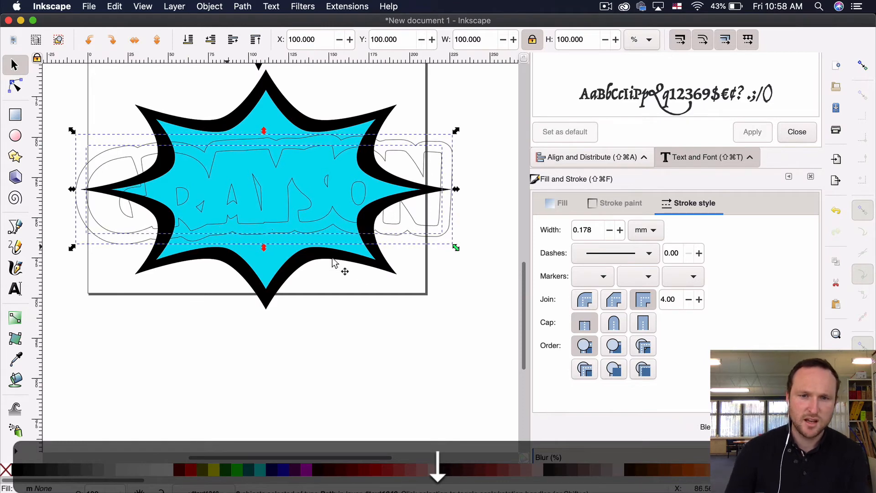
{"action": "key", "text": "Down"}
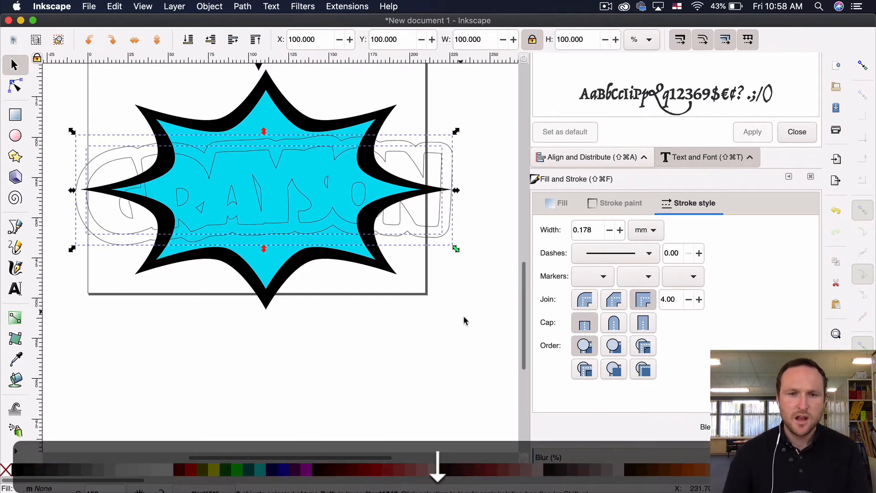
{"action": "left_click", "coordinate": [451, 322]}
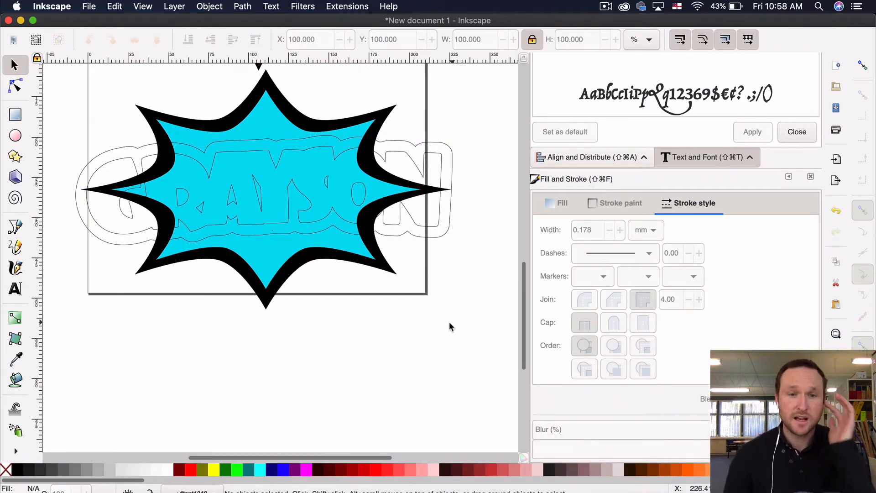
- Give the outer contour around the name a flat red fill with a red value of 226
{"action": "scroll", "coordinate": [329, 179], "scroll_direction": "up", "scroll_amount": 4}
{"action": "scroll", "coordinate": [329, 177], "scroll_direction": "up", "scroll_amount": 1}
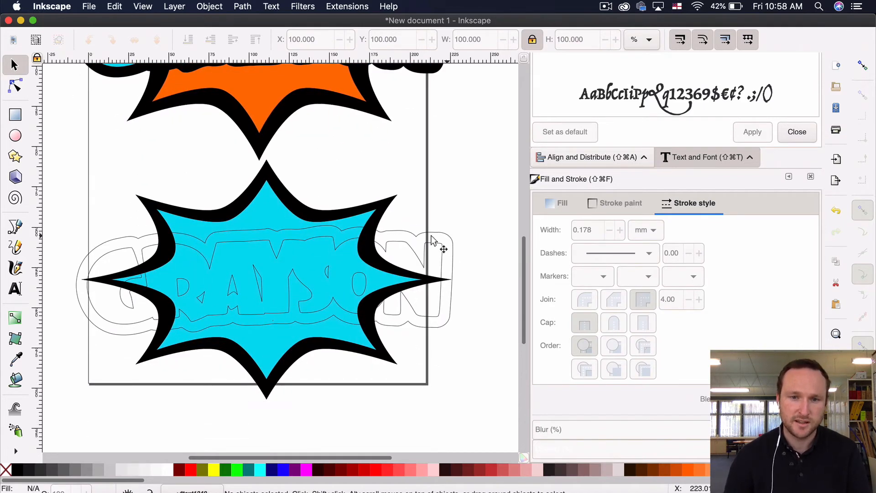
{"action": "left_click", "coordinate": [444, 238]}
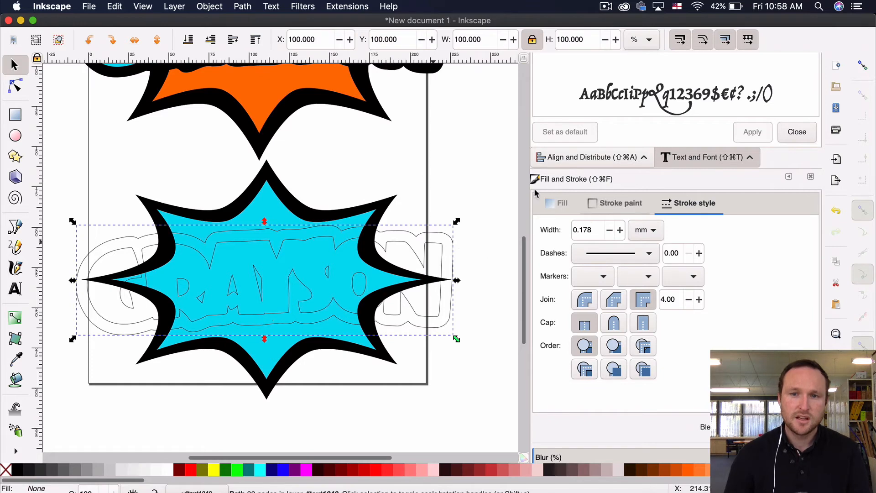
{"action": "left_click", "coordinate": [557, 204]}
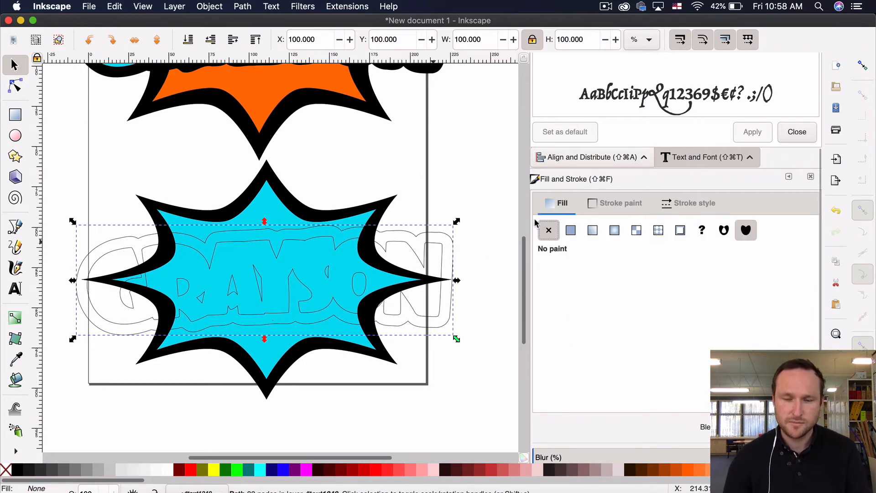
{"action": "left_click", "coordinate": [571, 231]}
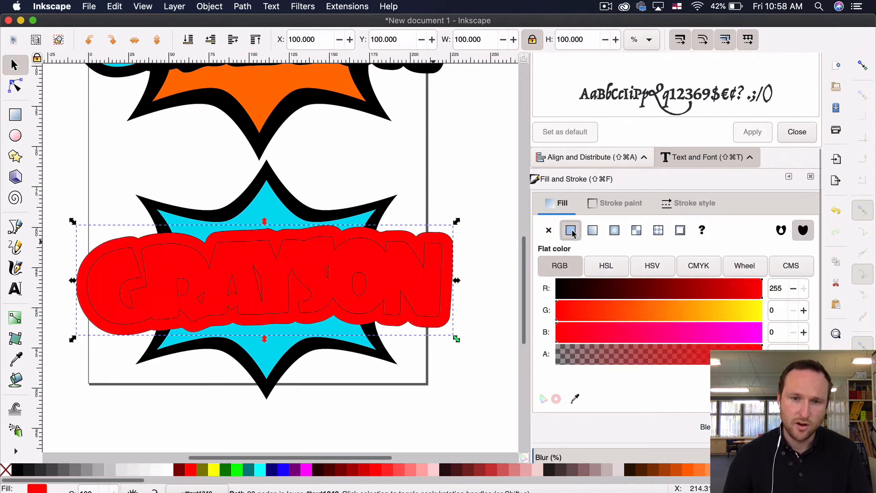
{"action": "left_click", "coordinate": [573, 293]}
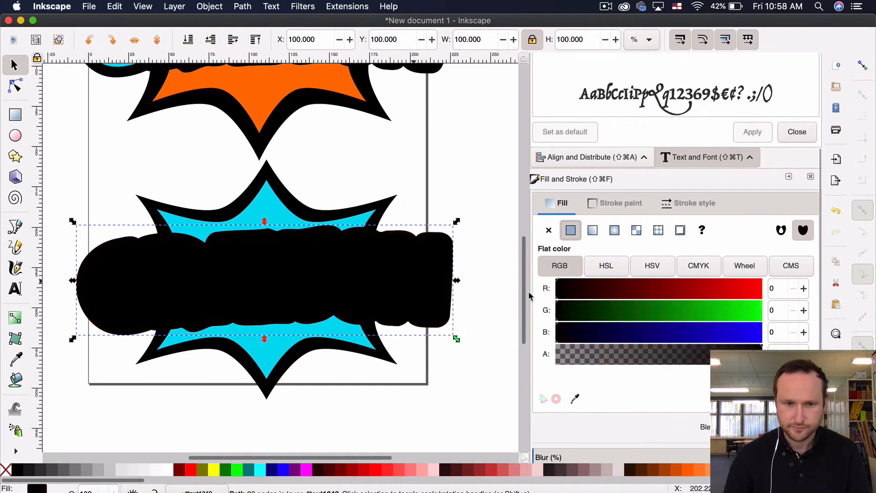
{"action": "left_click_drag", "start_coordinate": [569, 292], "coordinate": [739, 293]}
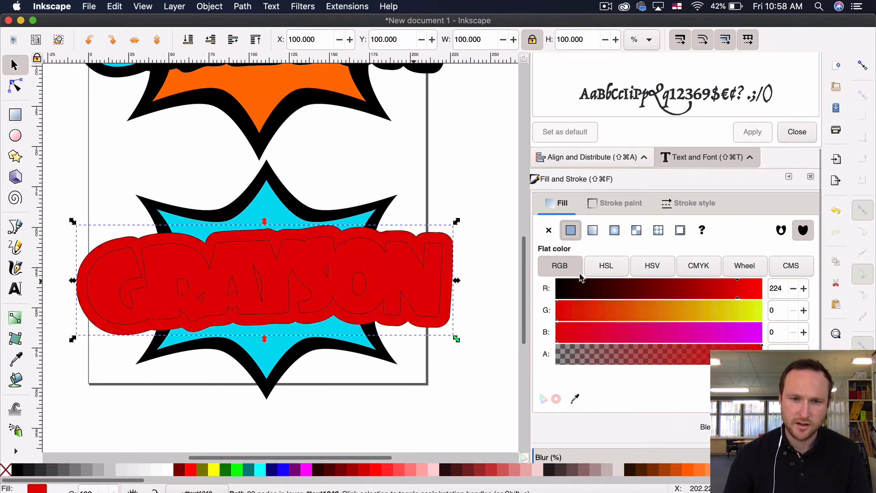
{"action": "key", "text": "Escape"}
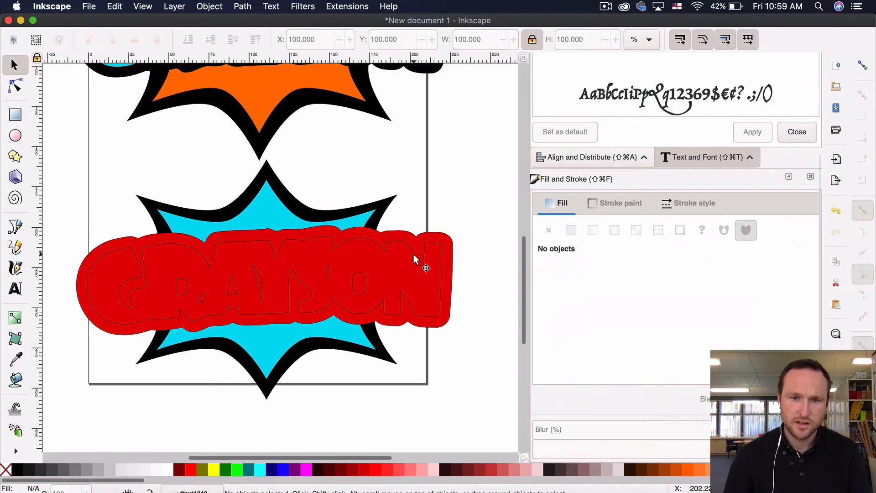
- Give the inner name lettering a flat yellow fill with red 226 and green 229
{"action": "left_click", "coordinate": [412, 259]}
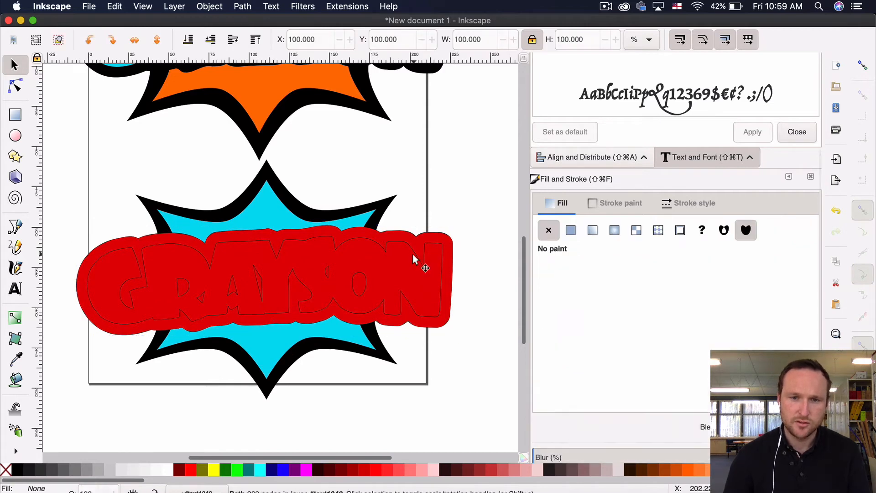
{"action": "left_click", "coordinate": [570, 230]}
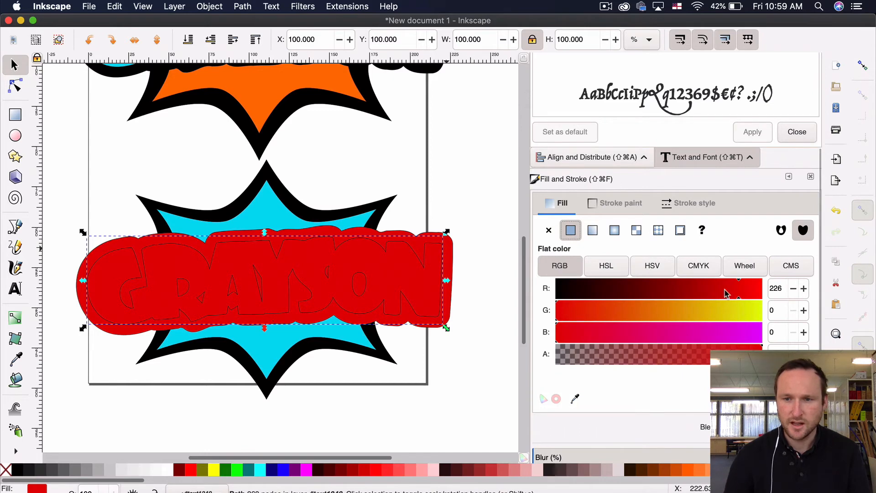
{"action": "left_click", "coordinate": [741, 314]}
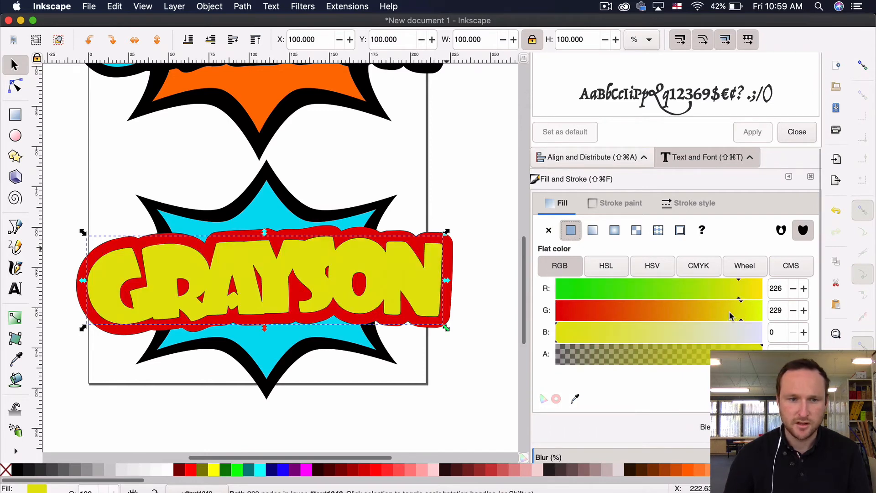
{"action": "left_click", "coordinate": [453, 258]}
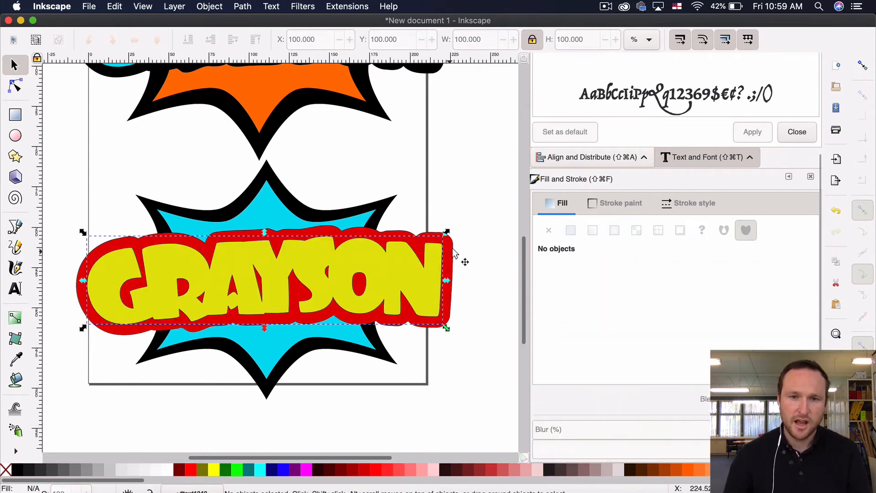
- Change the red backing contour's fill to black and clear the selection
{"action": "left_click", "coordinate": [450, 253]}
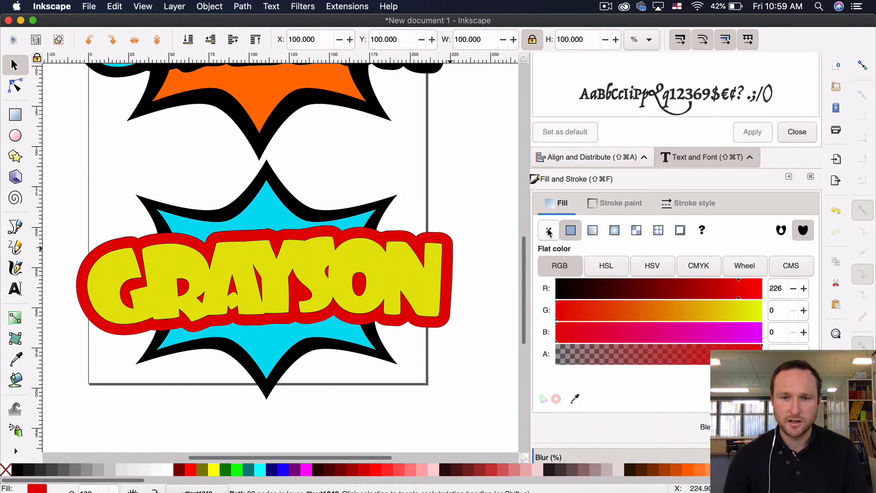
{"action": "left_click", "coordinate": [570, 288]}
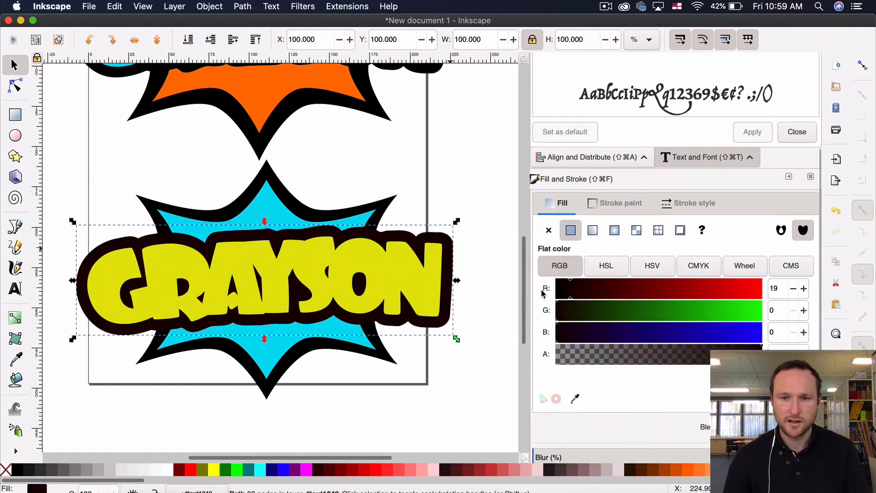
{"action": "left_click", "coordinate": [489, 251]}
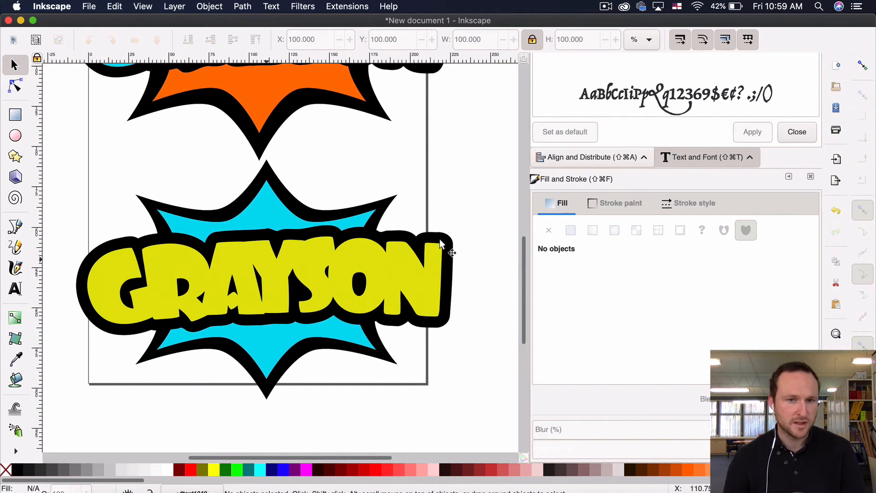
{"action": "left_click", "coordinate": [279, 206]}
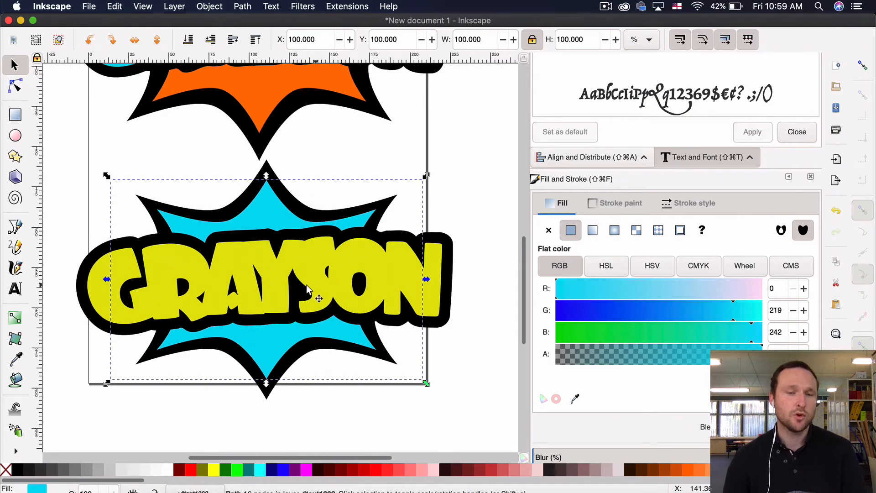
{"action": "left_click", "coordinate": [209, 6]}
{"action": "mouse_move", "coordinate": [242, 9]}
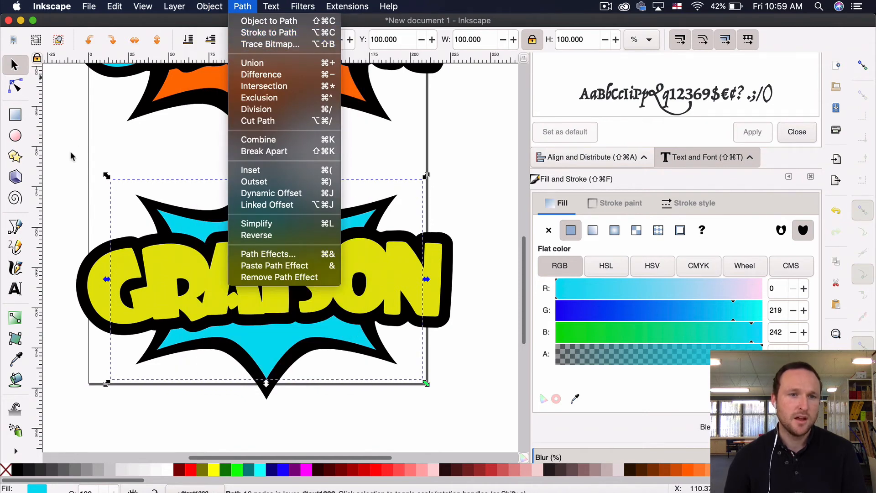
{"action": "left_click", "coordinate": [113, 195]}
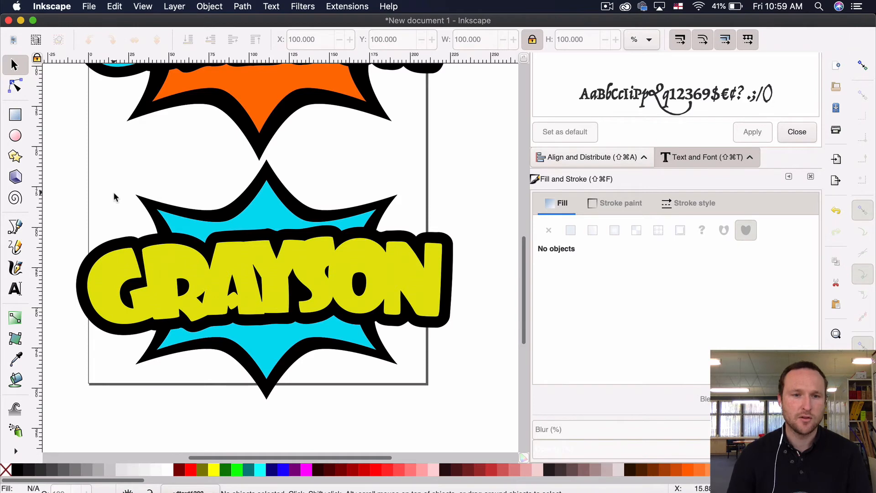
- Select the whole lower name-and-starburst graphic and remove the fill from all its shapes
{"action": "scroll", "coordinate": [114, 197], "scroll_direction": "down", "scroll_amount": 2}
{"action": "scroll", "coordinate": [114, 197], "scroll_direction": "up", "scroll_amount": 3}
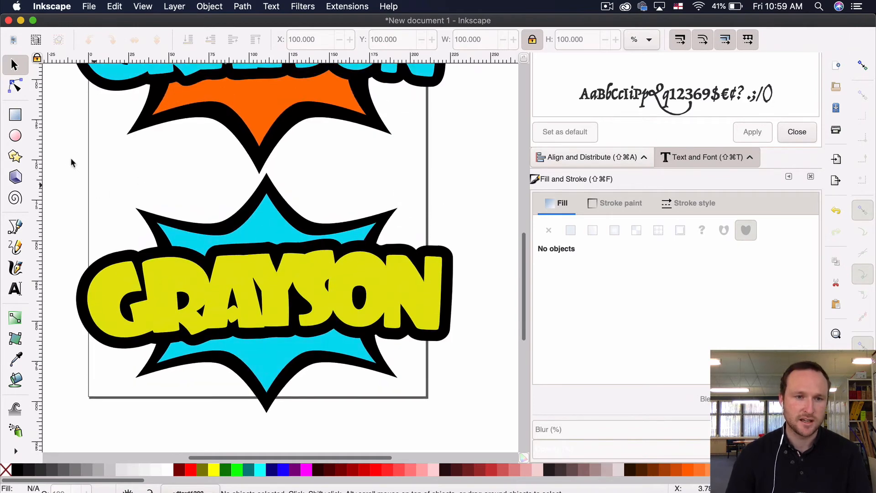
{"action": "left_click_drag", "start_coordinate": [54, 148], "coordinate": [486, 424]}
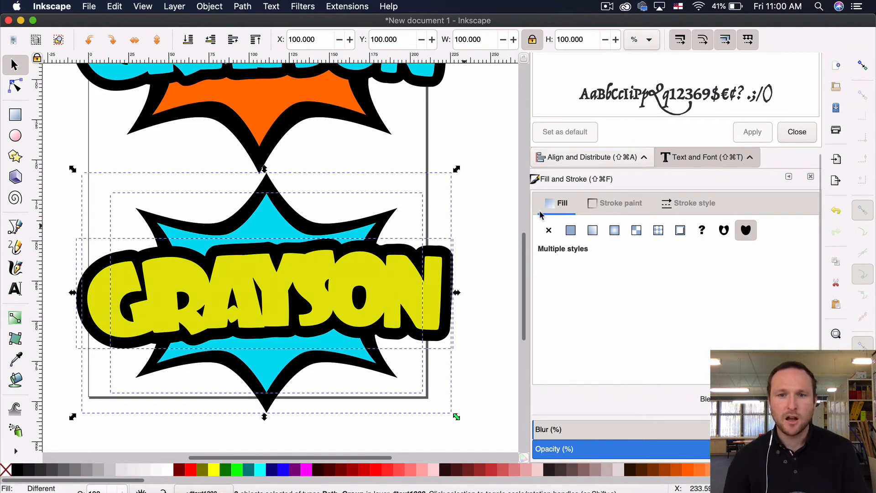
{"action": "left_click", "coordinate": [219, 7]}
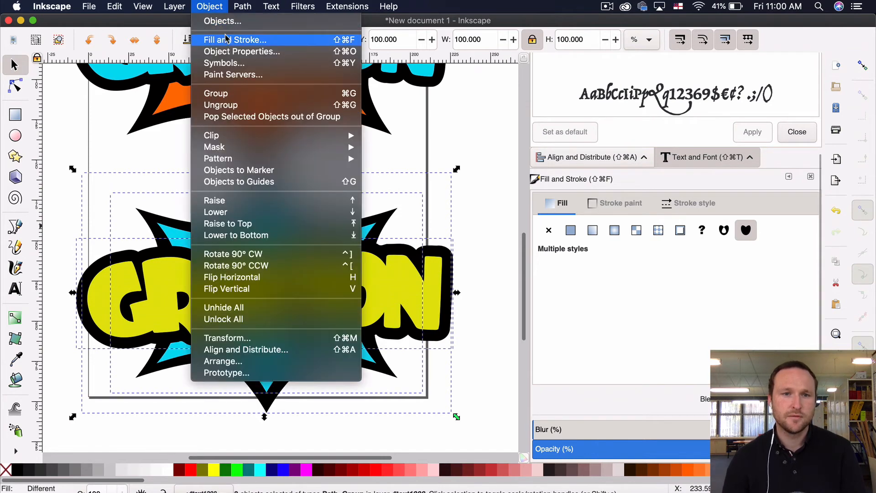
{"action": "left_click", "coordinate": [221, 41]}
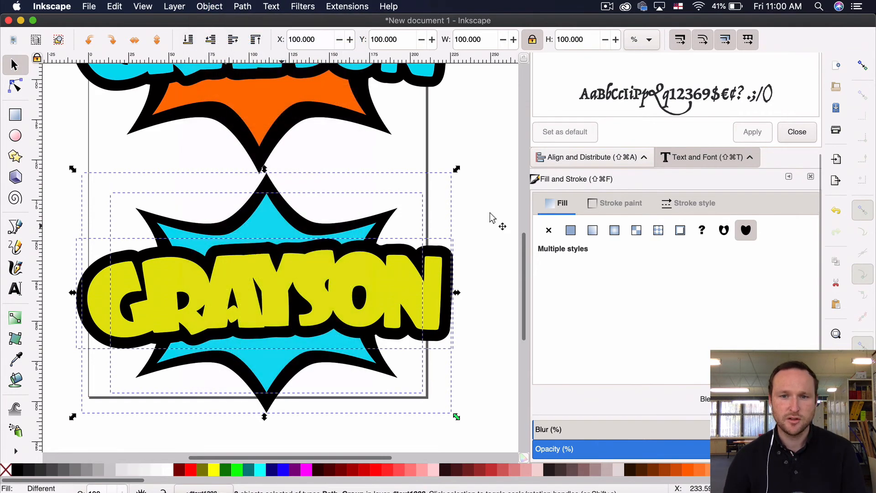
{"action": "left_click", "coordinate": [548, 232]}
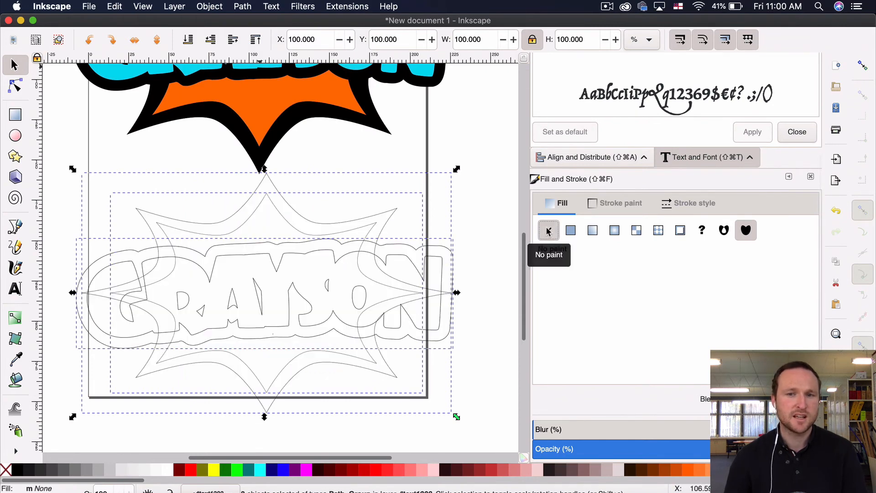
- Give the selected shapes a flat black stroke with red, green and blue values of 0
{"action": "left_click", "coordinate": [588, 205]}
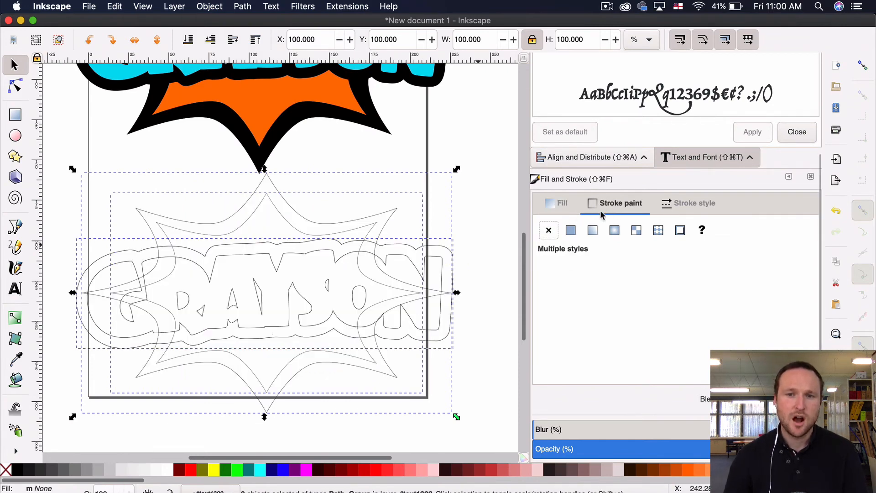
{"action": "left_click", "coordinate": [570, 233]}
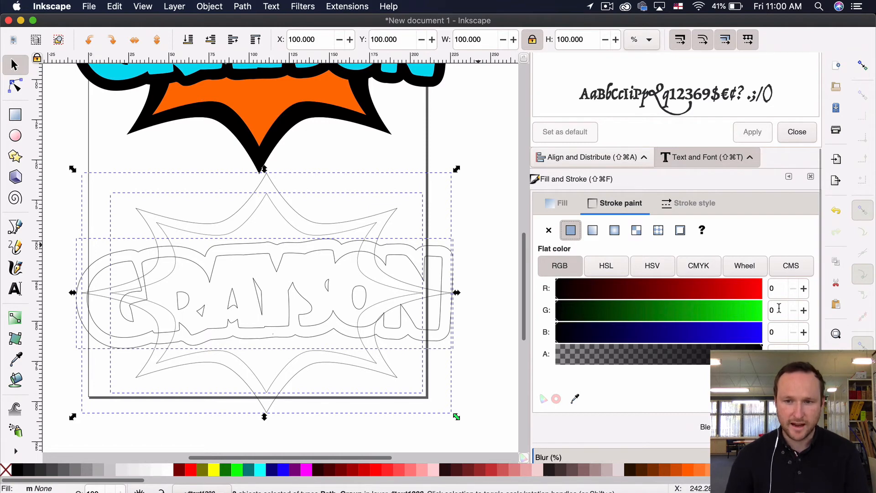
{"action": "left_click", "coordinate": [780, 292]}
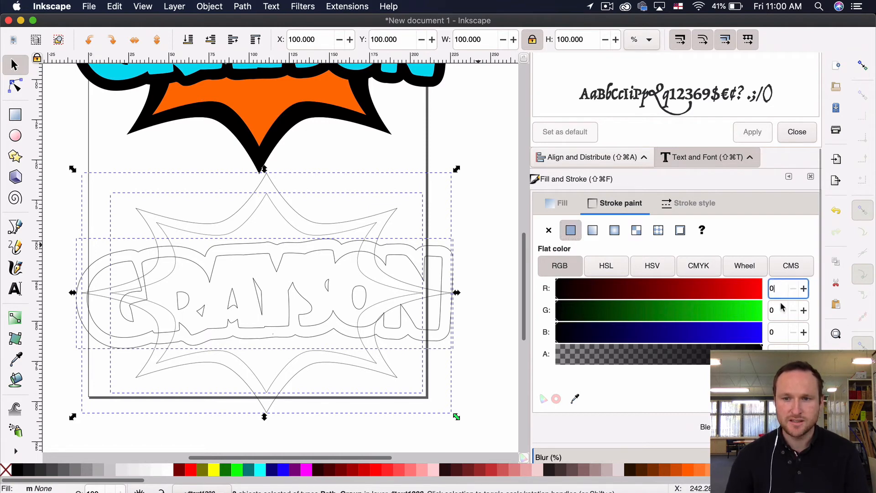
{"action": "left_click", "coordinate": [780, 307]}
{"action": "left_click", "coordinate": [781, 332]}
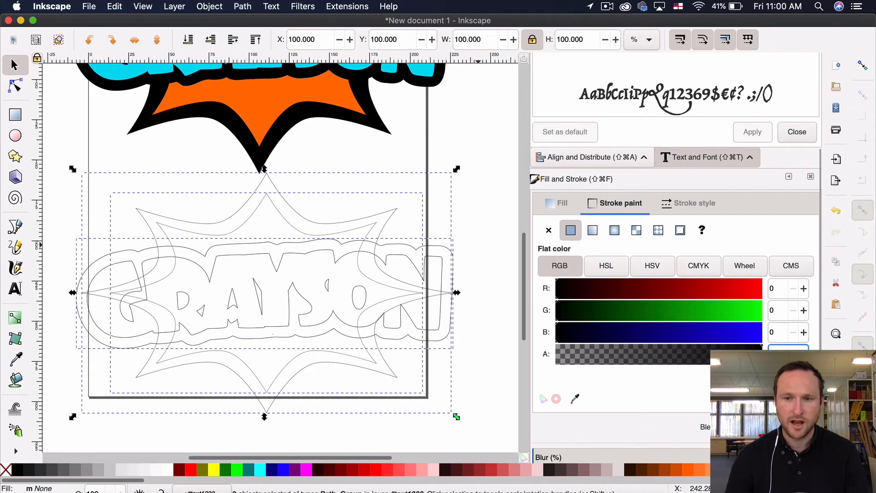
- Set the stroke width of the selected outlines to 0.1 mm and clear the selection
{"action": "left_click", "coordinate": [698, 206]}
{"action": "left_click", "coordinate": [644, 231]}
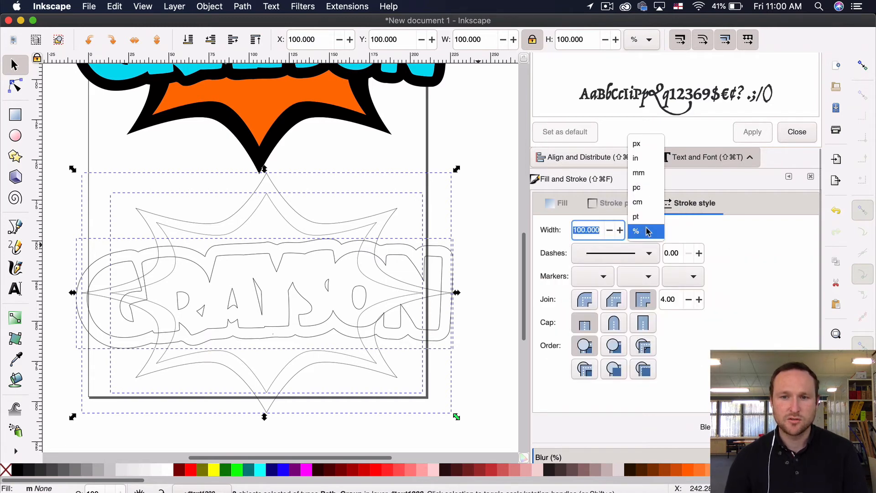
{"action": "left_click", "coordinate": [647, 175]}
{"action": "left_click", "coordinate": [595, 230]}
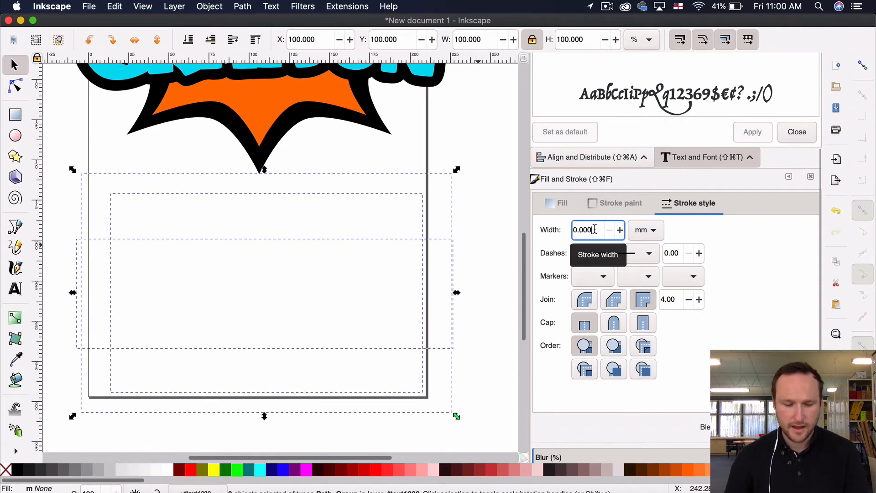
{"action": "key", "text": "BackSpace"}
{"action": "key", "text": "BackSpace"}
{"action": "key", "text": "BackSpace"}
{"action": "type", "text": "1"}
{"action": "key", "text": "Return"}
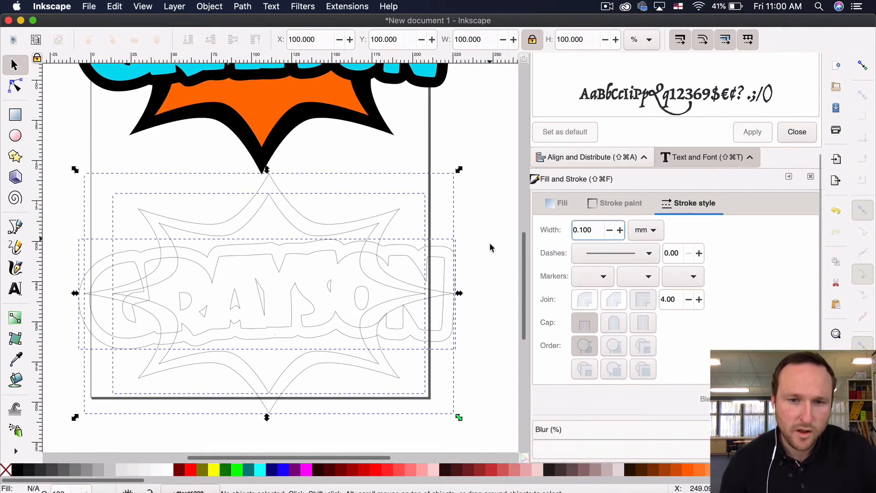
{"action": "left_click", "coordinate": [488, 248]}
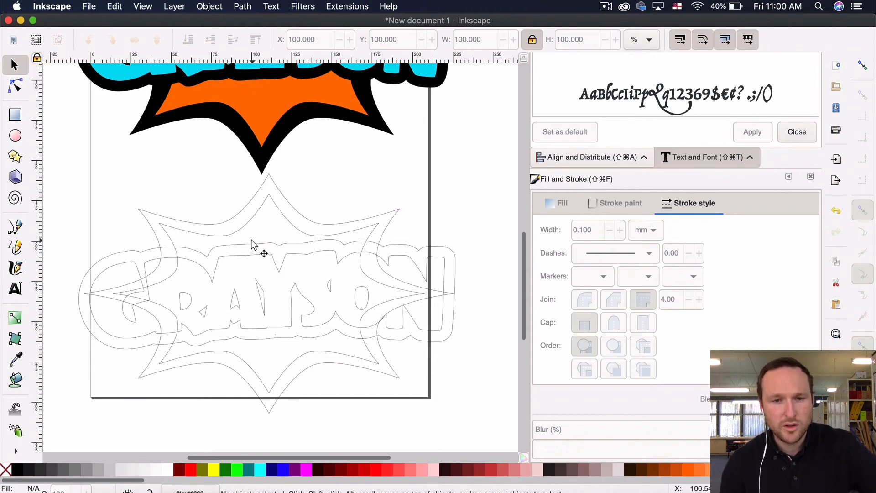
- Save the document on the Desktop as an Inkscape SVG, named with the artwork's lettering followed by "-Comic name plate"
{"action": "left_click", "coordinate": [89, 7]}
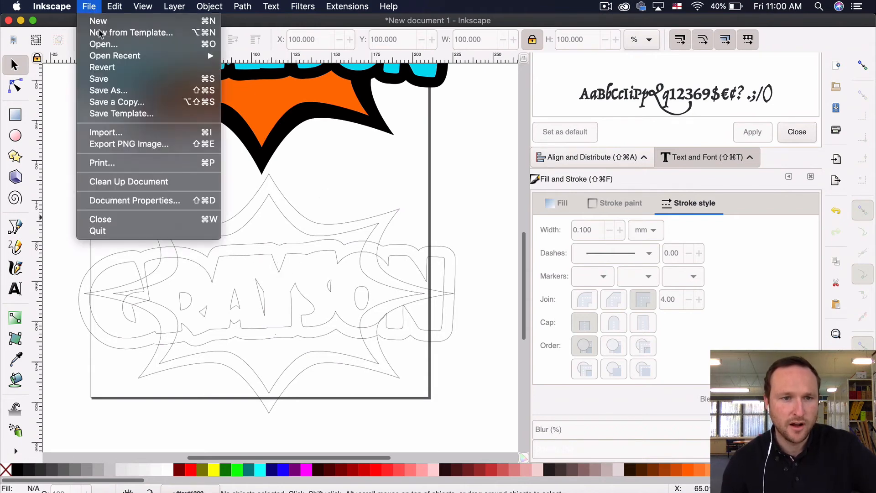
{"action": "left_click", "coordinate": [150, 80]}
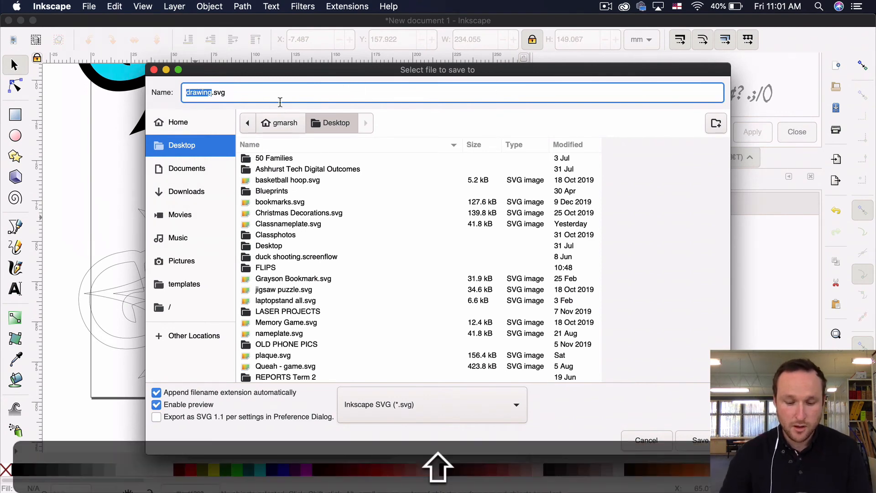
{"action": "type", "text": "Grayson"}
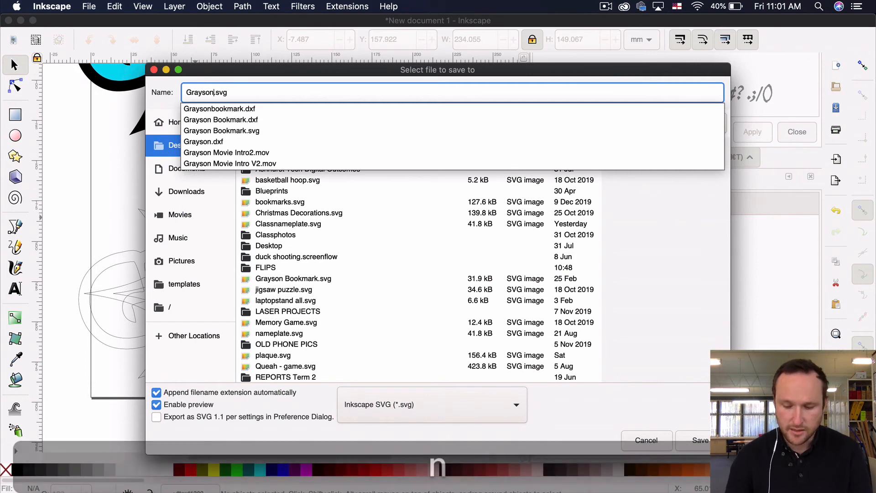
{"action": "type", "text": "-Name"}
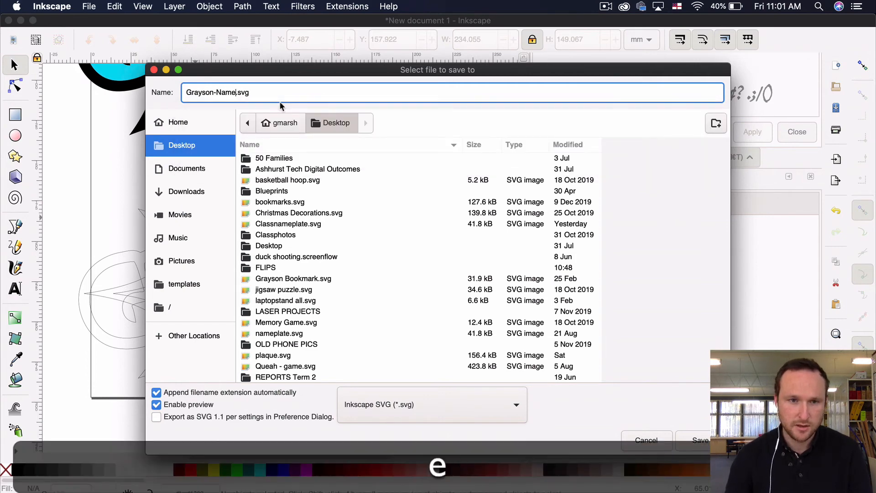
{"action": "key", "text": "BackSpace"}
{"action": "key", "text": "BackSpace"}
{"action": "key", "text": "BackSpace"}
{"action": "key", "text": "BackSpace"}
{"action": "type", "text": "Com"}
{"action": "type", "text": "ic name p;la"}
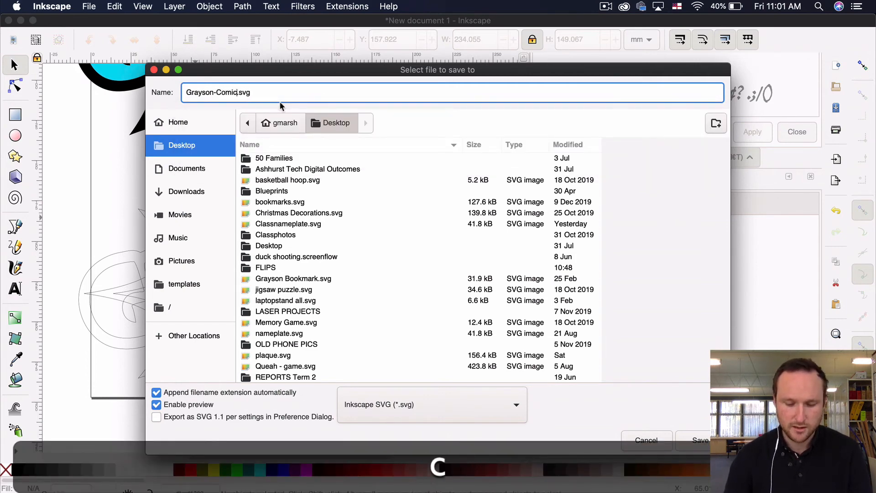
{"action": "key", "text": "BackSpace"}
{"action": "key", "text": "BackSpace"}
{"action": "key", "text": "BackSpace"}
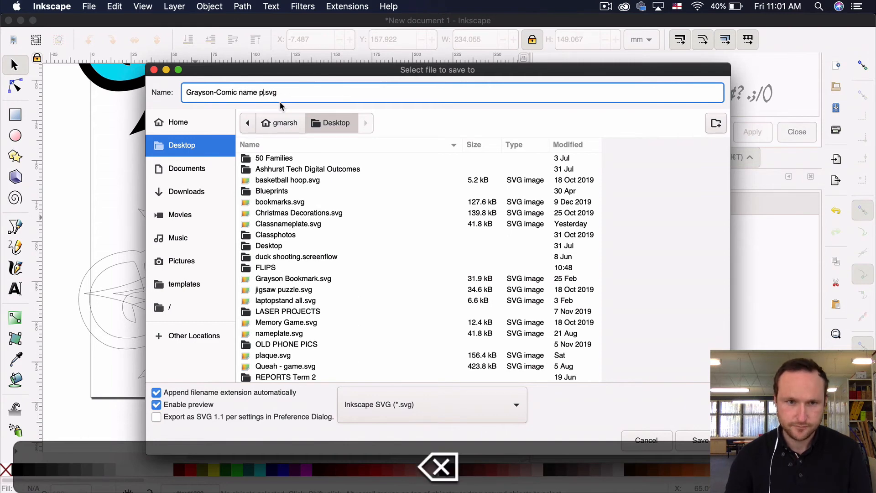
{"action": "type", "text": "late"}
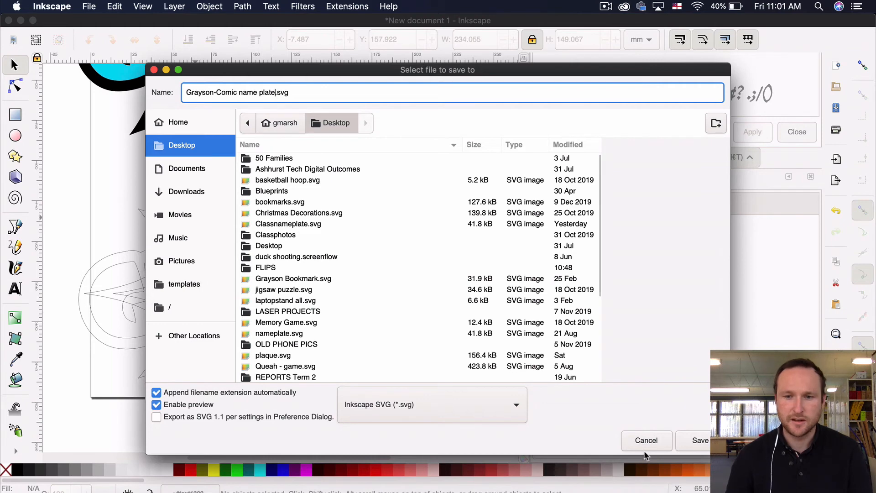
{"action": "left_click", "coordinate": [699, 440]}
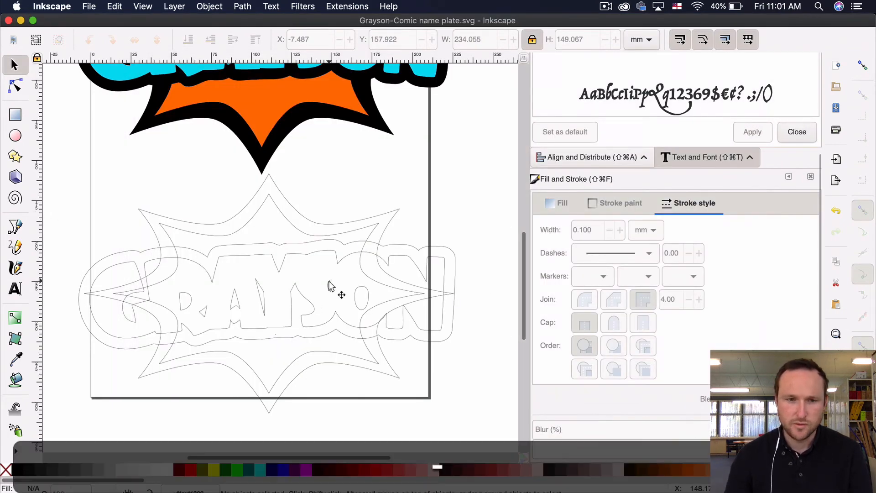
- Move the grouped name outlines straight down off the starburst to just below the page, at about Y 309 mm
{"action": "scroll", "coordinate": [329, 285], "scroll_direction": "down", "scroll_amount": 2}
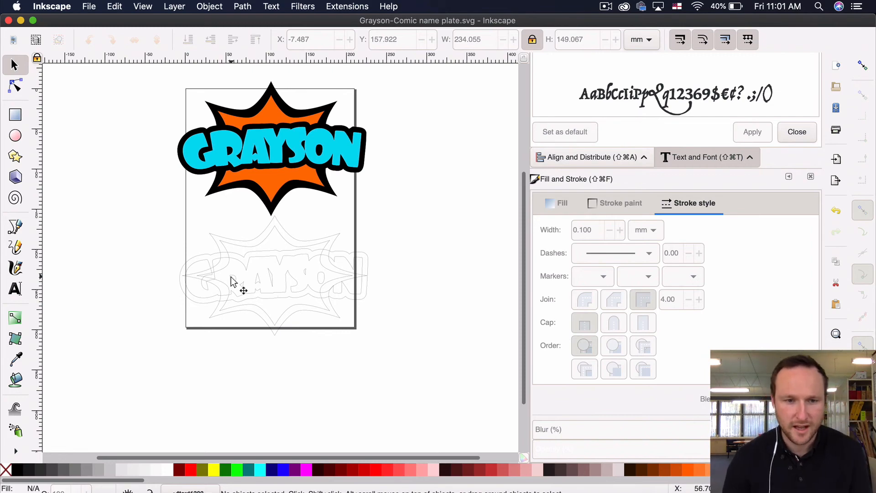
{"action": "left_click", "coordinate": [215, 279]}
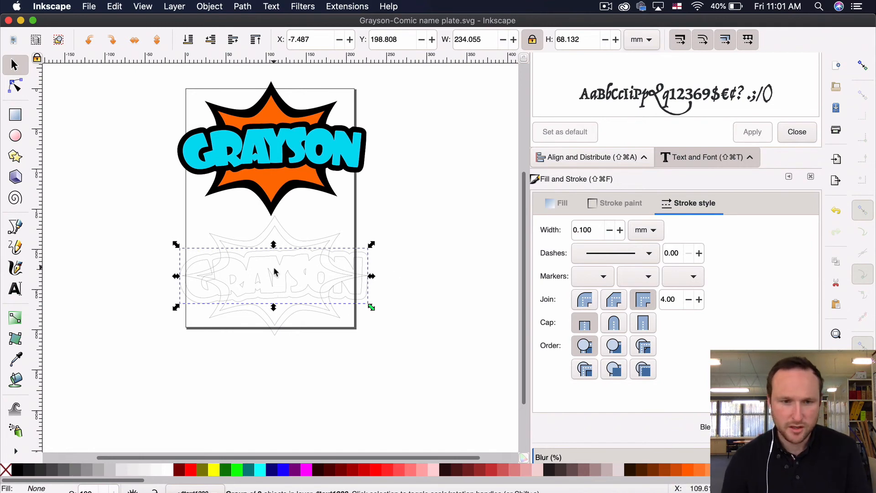
{"action": "left_click_drag", "start_coordinate": [270, 289], "coordinate": [267, 362]}
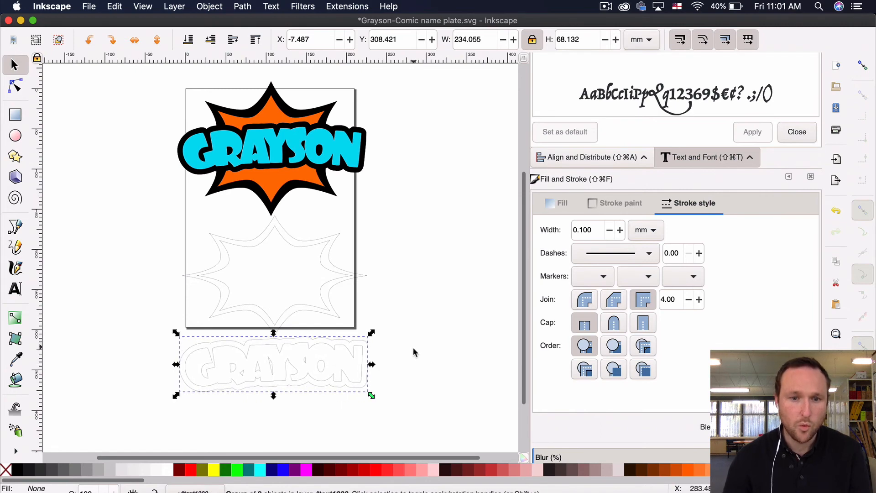
{"action": "left_click_drag", "start_coordinate": [350, 360], "coordinate": [350, 359]}
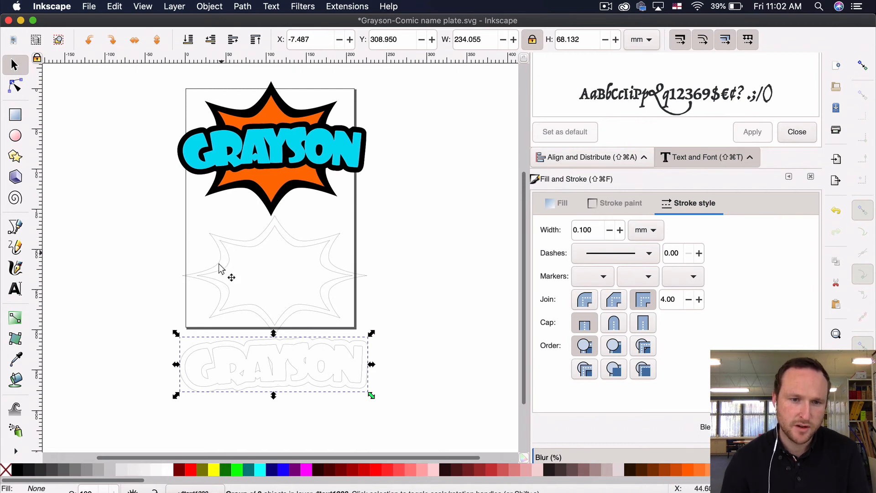
- Duplicate the outer starburst outline and place the copy beside the page at about X 198 mm, Y 175 mm
{"action": "left_click", "coordinate": [207, 280]}
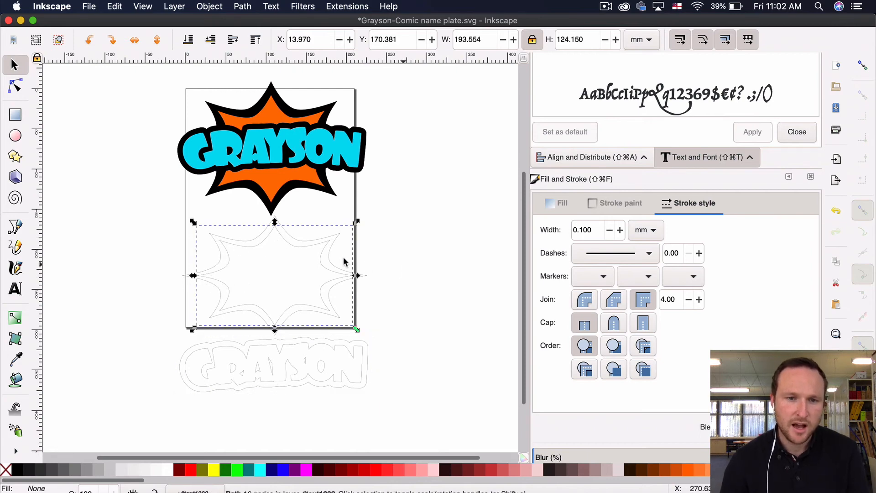
{"action": "left_click", "coordinate": [278, 230]}
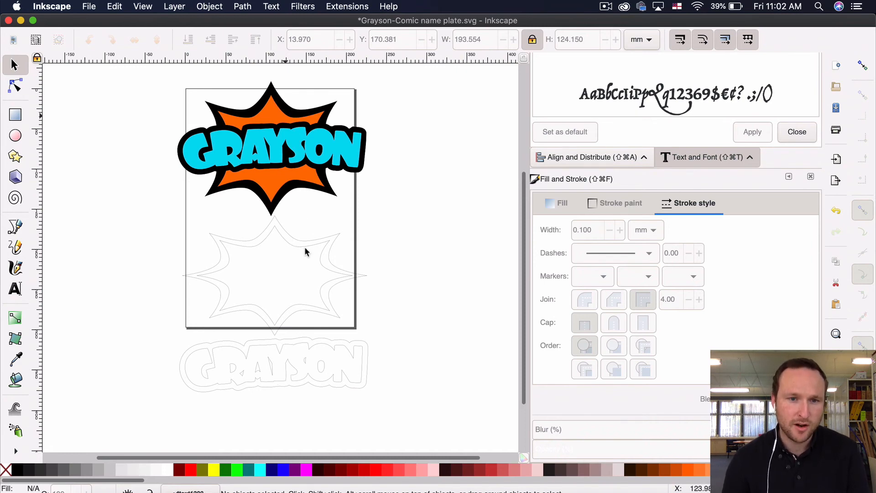
{"action": "left_click", "coordinate": [283, 233]}
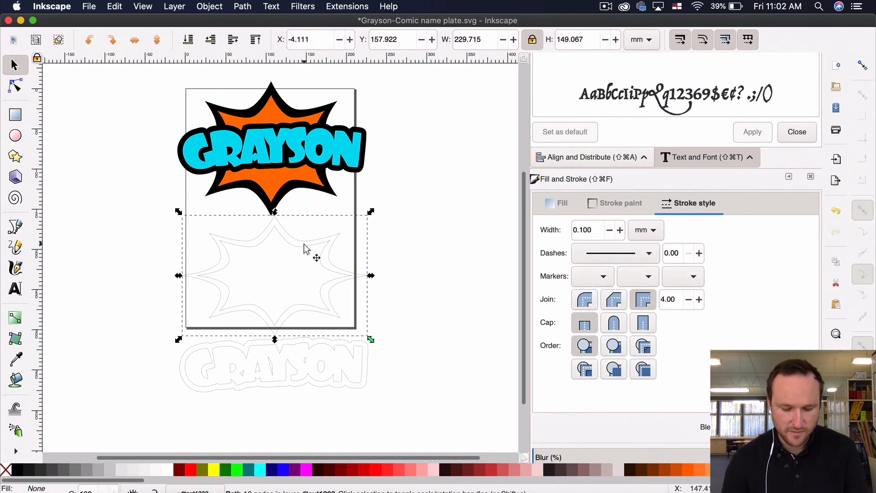
{"action": "key", "text": "super+d"}
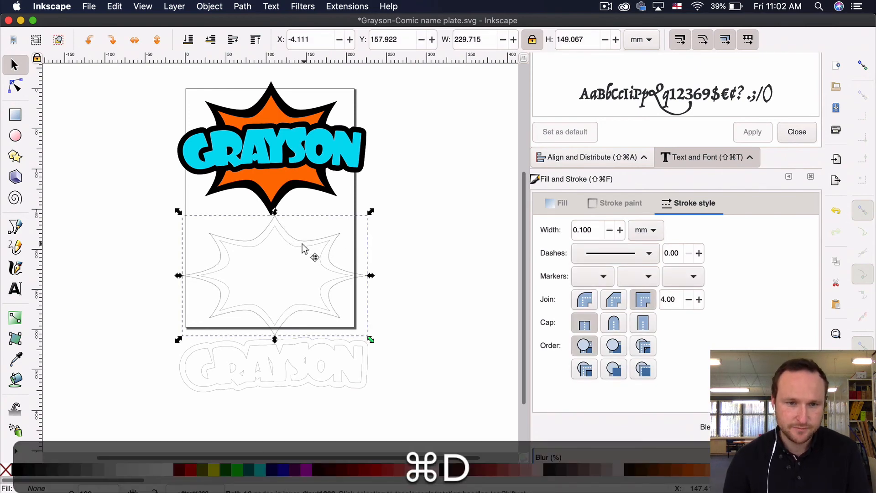
{"action": "left_click_drag", "start_coordinate": [299, 299], "coordinate": [448, 259]}
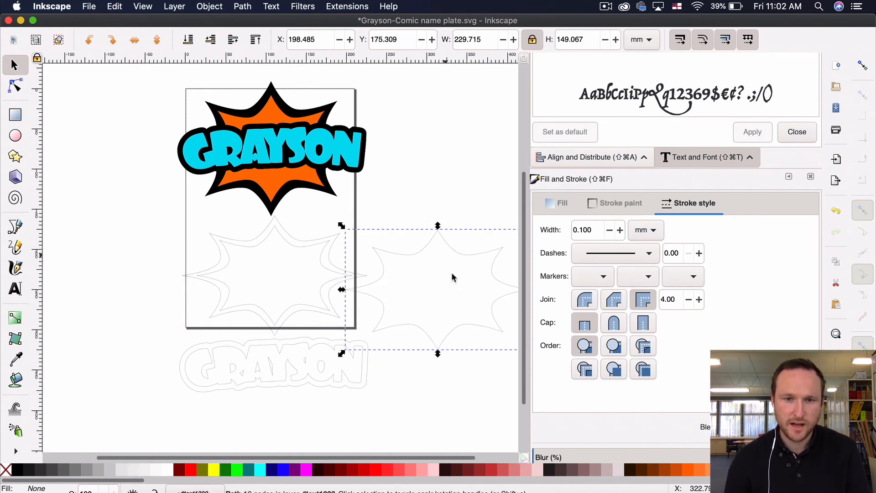
- Try a yellow fill on the duplicated starburst and undo it
{"action": "left_click", "coordinate": [213, 470]}
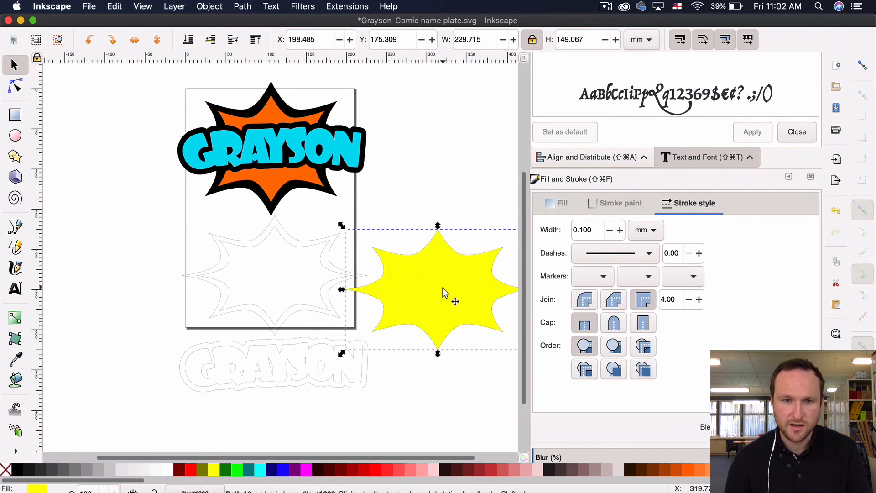
{"action": "key", "text": "super+z"}
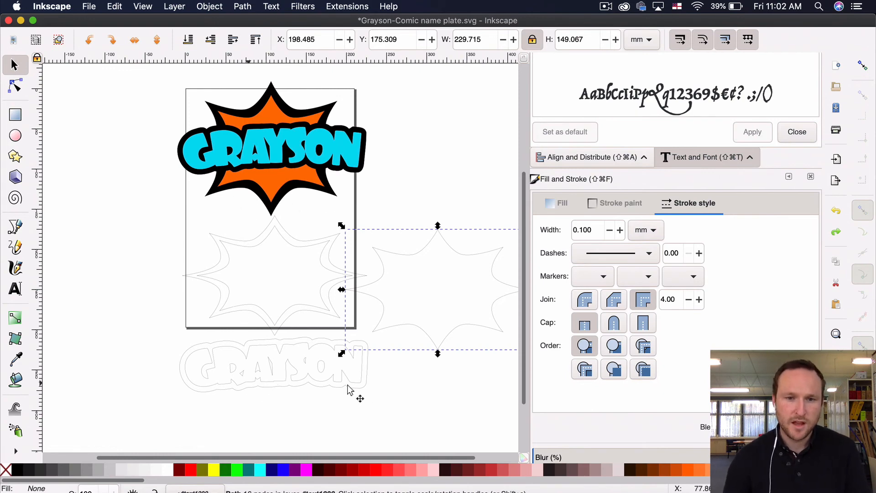
- Shift the grouped name outlines below the page slightly left and down, to about X -16.6 mm, Y 311.2 mm
{"action": "left_click", "coordinate": [314, 371]}
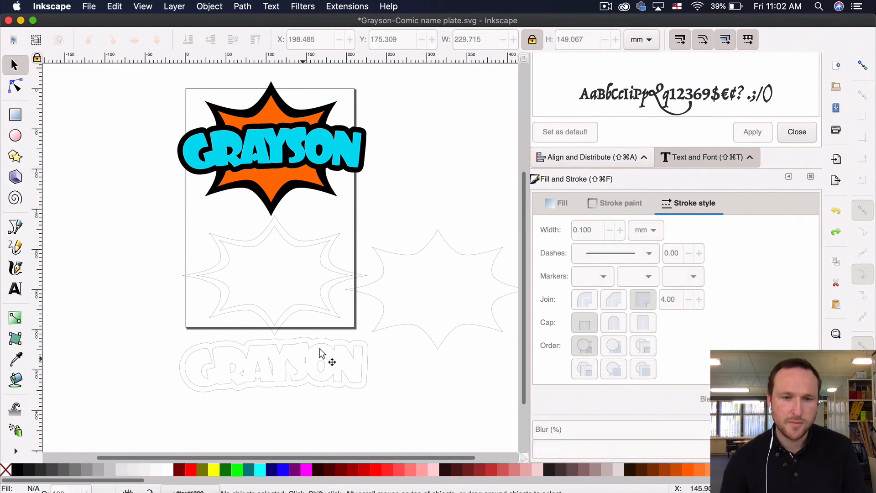
{"action": "left_click", "coordinate": [301, 348]}
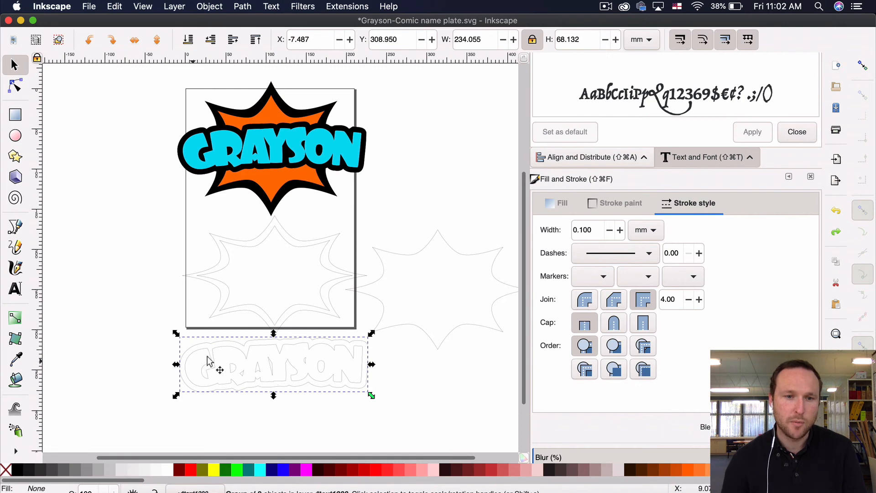
{"action": "left_click_drag", "start_coordinate": [206, 354], "coordinate": [209, 383]}
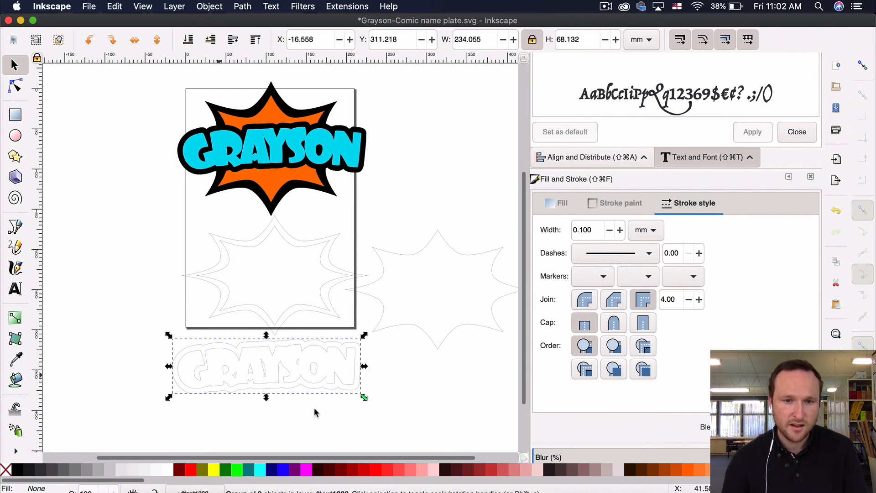
- Ungroup the name outlines below the page and move the inner lettering beside its backing outline, to about X 219 mm, Y 322.5 mm
{"action": "left_click", "coordinate": [210, 7]}
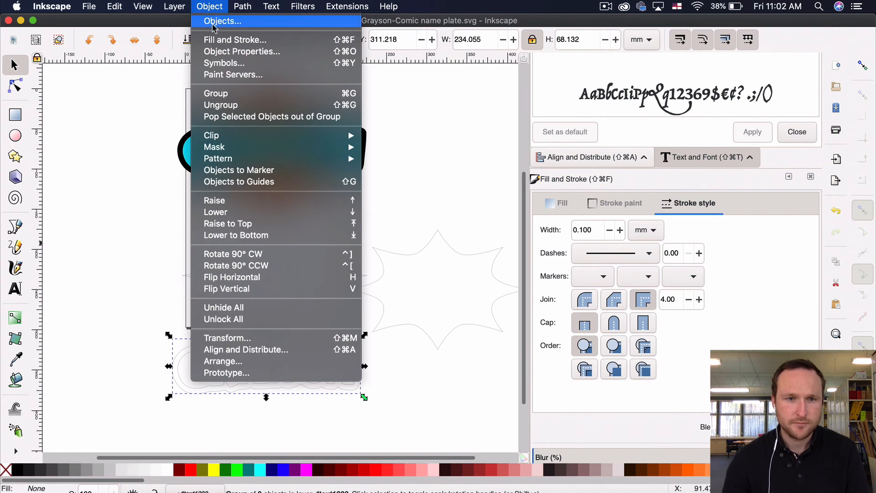
{"action": "left_click", "coordinate": [230, 105]}
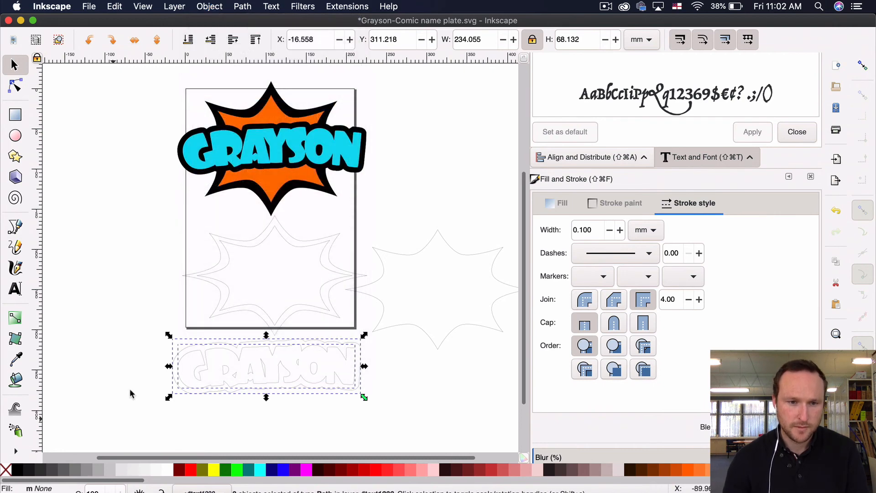
{"action": "left_click", "coordinate": [269, 349]}
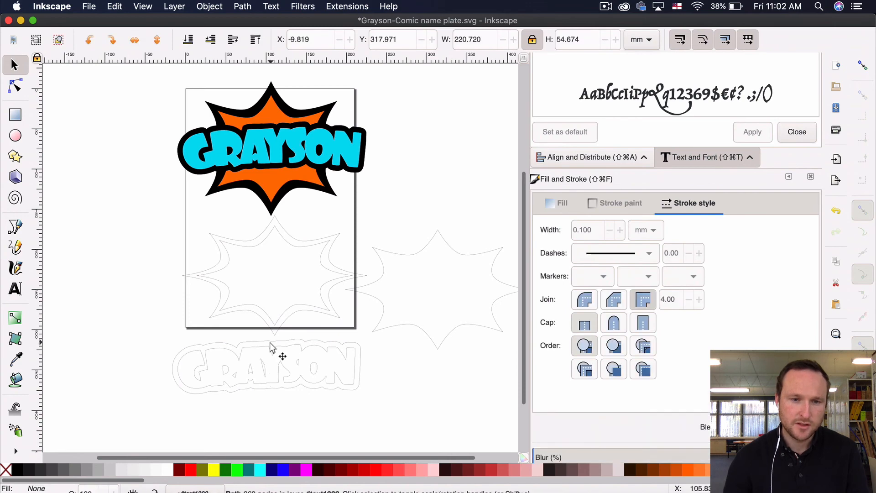
{"action": "left_click", "coordinate": [274, 348]}
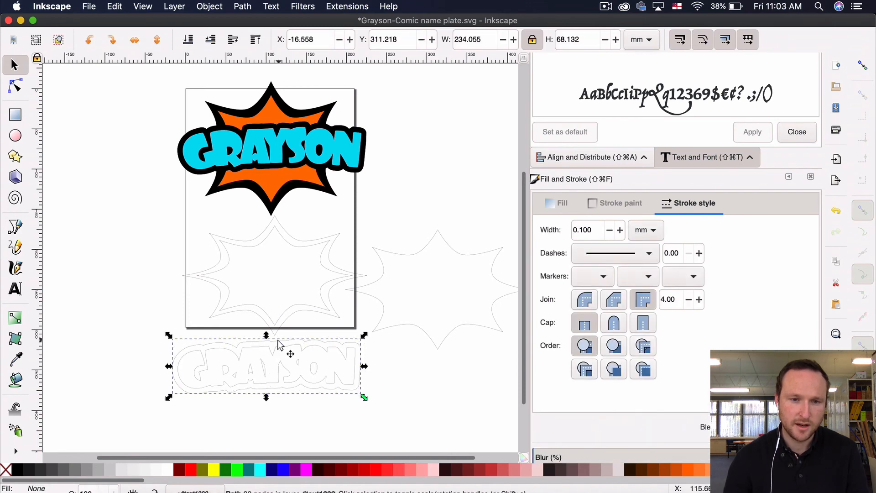
{"action": "left_click_drag", "start_coordinate": [280, 345], "coordinate": [485, 345]}
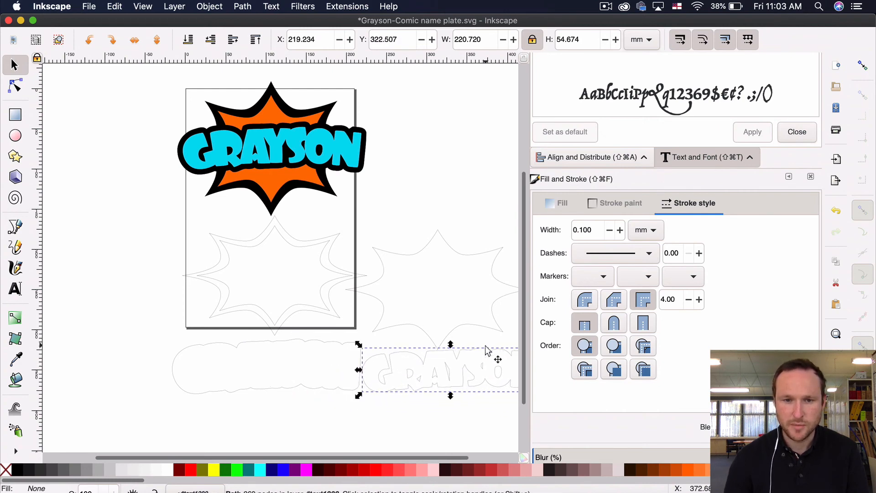
{"action": "left_click", "coordinate": [153, 327]}
{"action": "scroll", "coordinate": [153, 327], "scroll_direction": "right", "scroll_amount": 5}
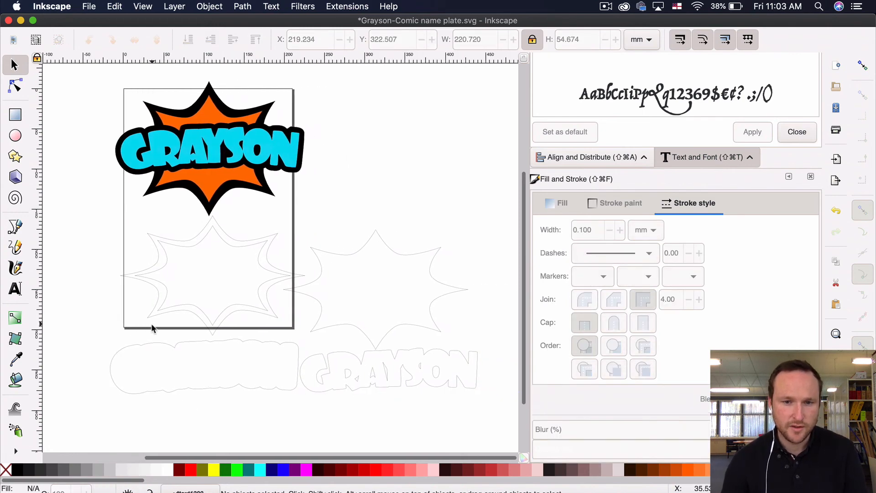
- Try a yellow fill on the duplicated starburst outline beside the page
{"action": "mouse_move", "coordinate": [73, 212]}
{"action": "left_mouse_down"}
{"action": "mouse_move", "coordinate": [527, 388]}
{"action": "mouse_move", "coordinate": [468, 398]}
{"action": "mouse_move", "coordinate": [483, 407]}
{"action": "left_mouse_up"}
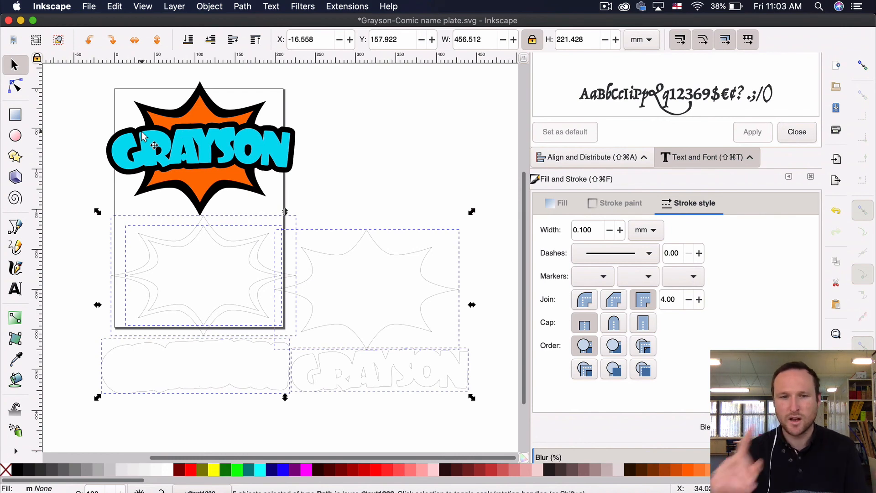
{"action": "left_click", "coordinate": [384, 252]}
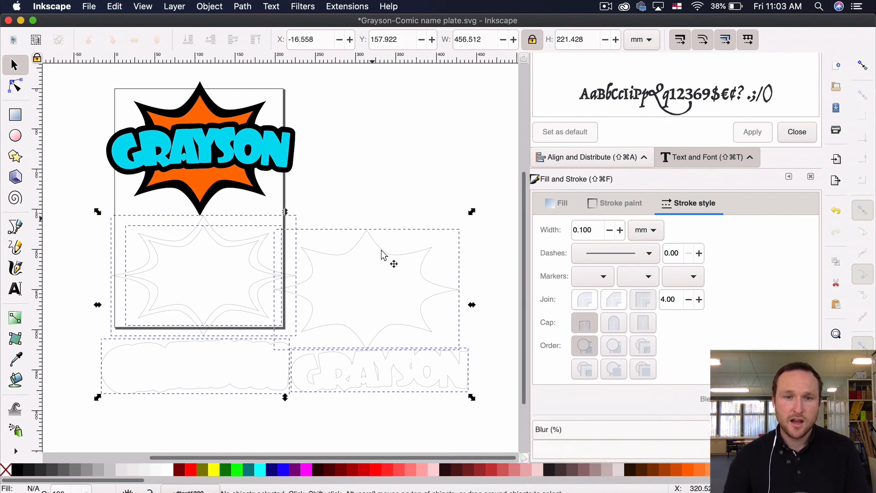
{"action": "key", "text": "Tab"}
{"action": "left_click", "coordinate": [214, 469]}
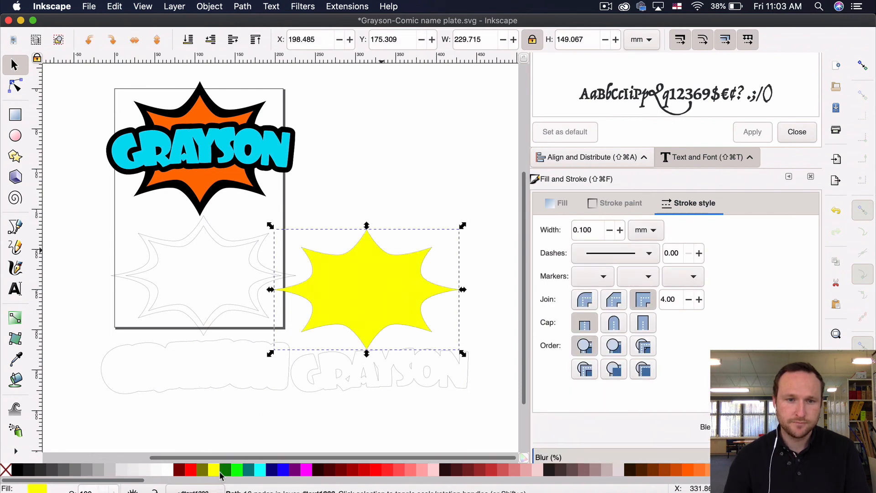
{"action": "left_click", "coordinate": [187, 238]}
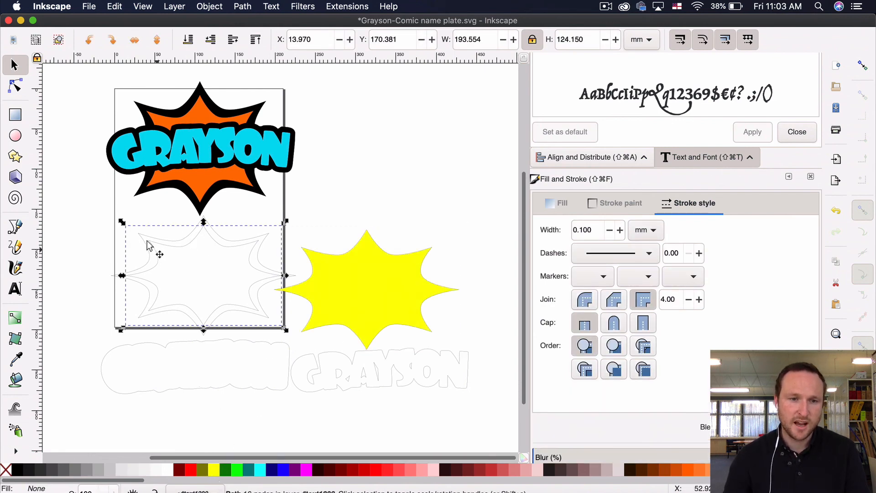
- Try a navy fill on the name's backing outline and a bright green fill on the separate lettering
{"action": "left_click", "coordinate": [185, 360]}
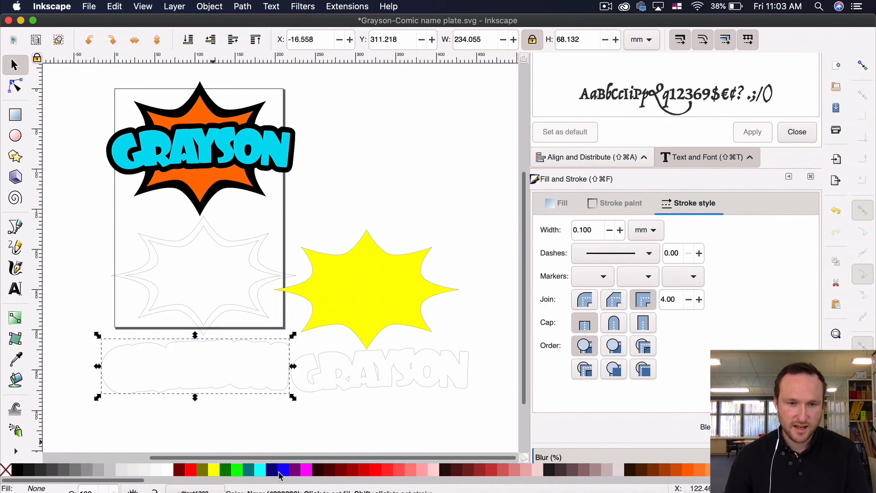
{"action": "left_click", "coordinate": [271, 473]}
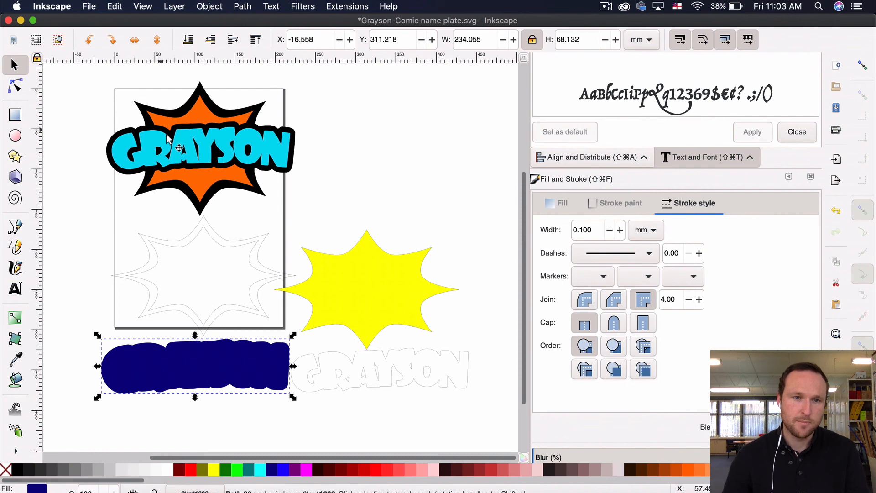
{"action": "left_click", "coordinate": [339, 365]}
{"action": "left_click", "coordinate": [237, 469]}
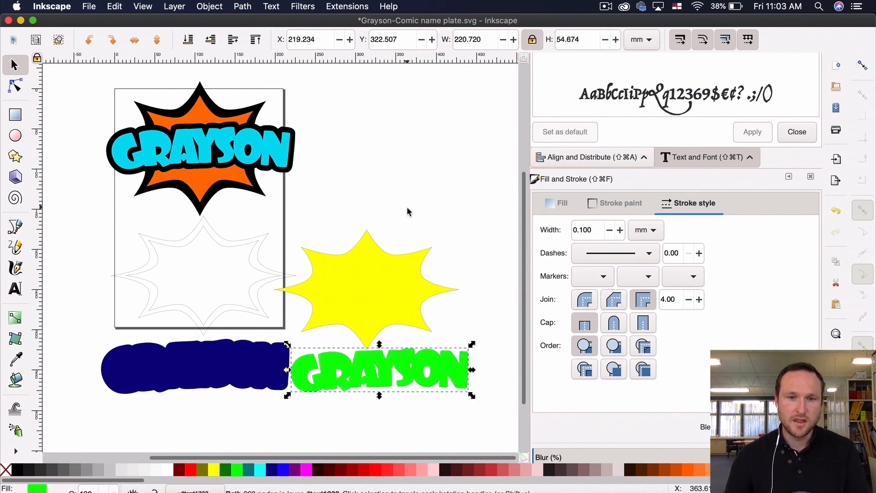
{"action": "left_click", "coordinate": [480, 250]}
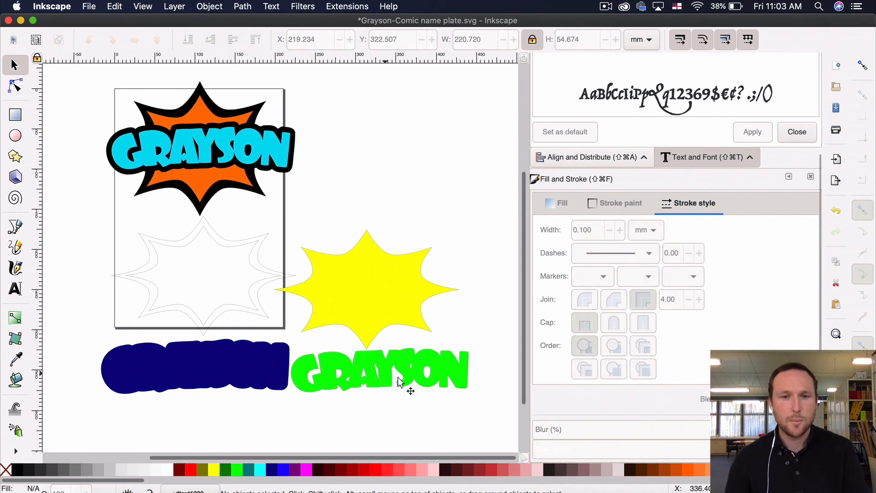
- Undo the trial fills on the starburst, the name's backing outline and the lettering
{"action": "key", "text": "super+z"}
{"action": "key", "text": "super+z"}
{"action": "key", "text": "super+z"}
{"action": "key", "text": "super+z"}
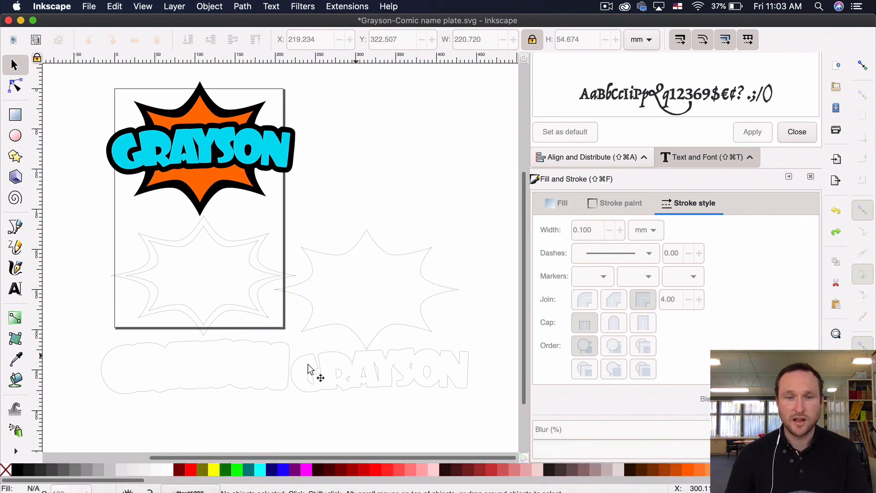
- Save the SVG document, and start saving it to the Desktop as Desktop Cutting Plotter (AutoCAD DXF R14) under the same name
{"action": "left_click", "coordinate": [89, 7]}
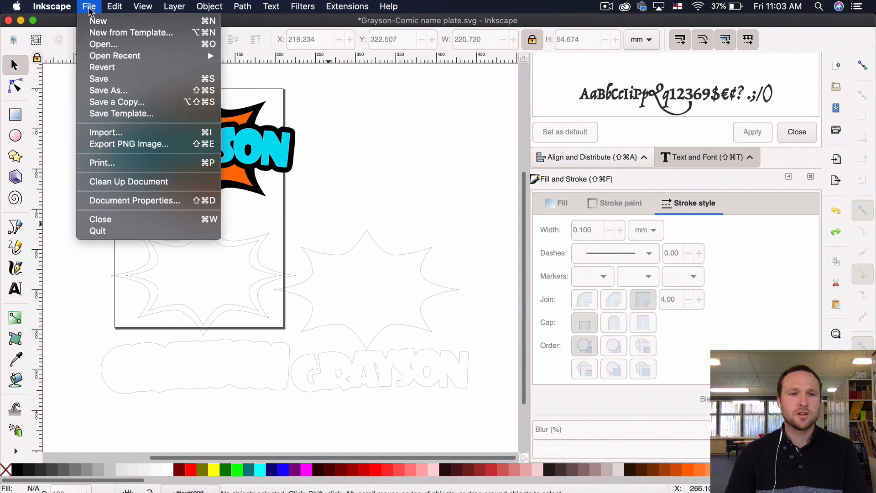
{"action": "left_click", "coordinate": [114, 81]}
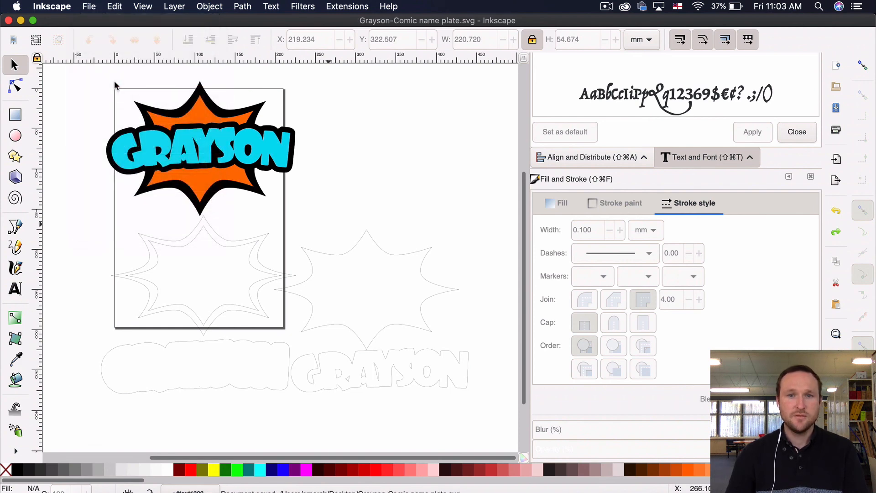
{"action": "left_click", "coordinate": [89, 6]}
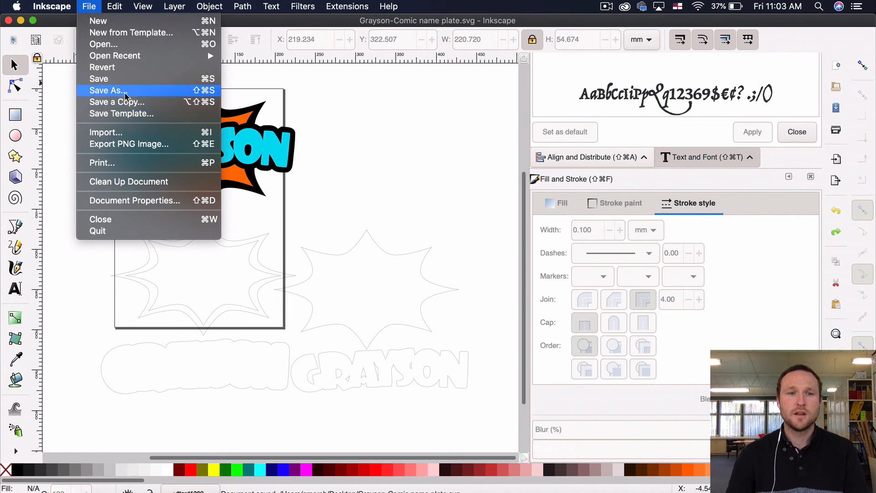
{"action": "left_click", "coordinate": [110, 90]}
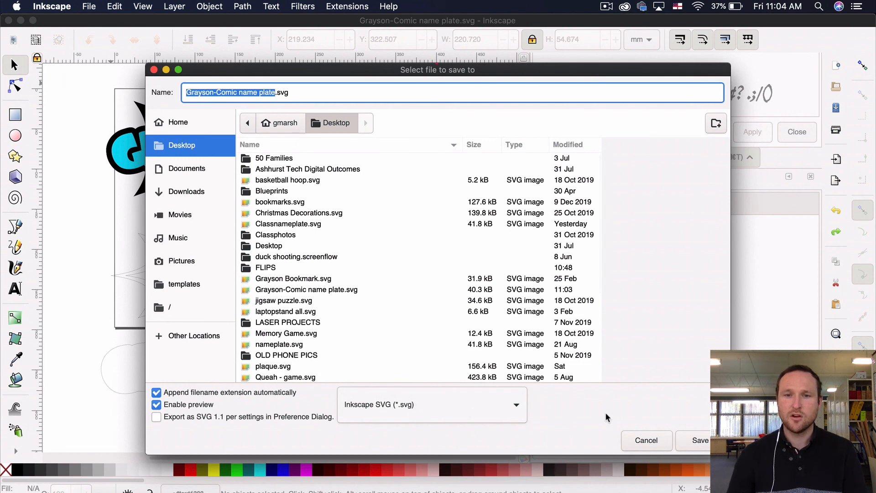
{"action": "left_click", "coordinate": [456, 417]}
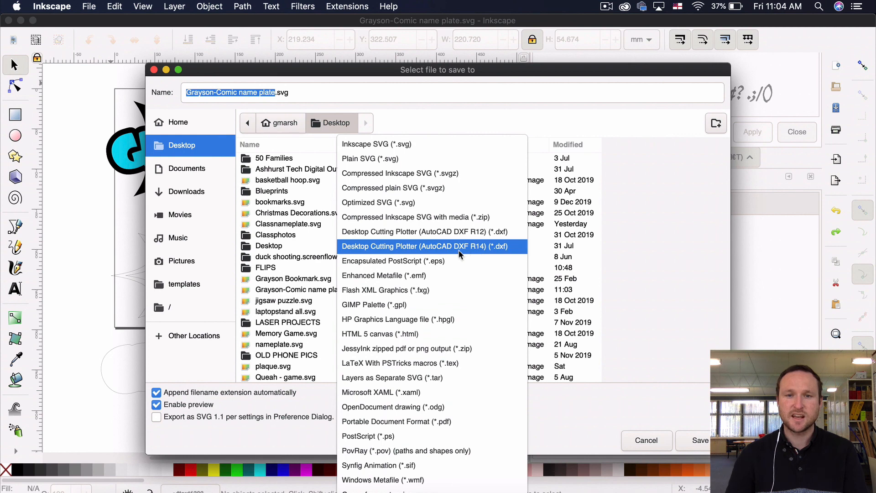
{"action": "left_click", "coordinate": [497, 248]}
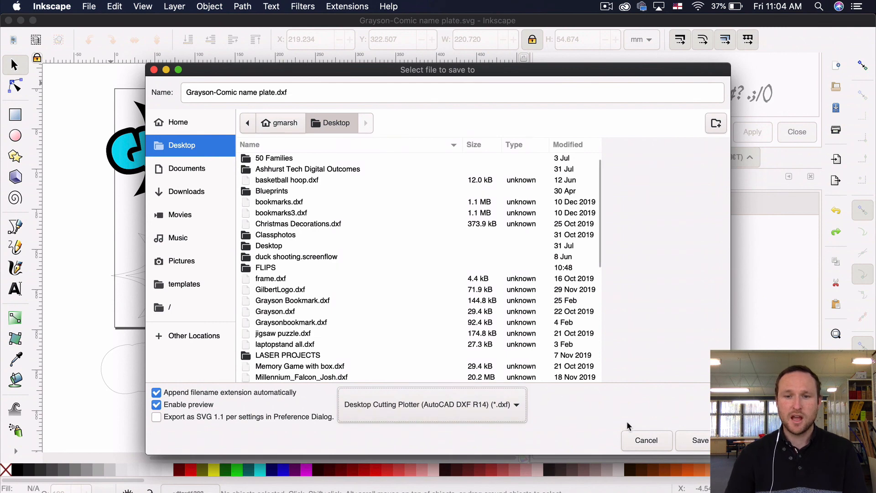
{"action": "left_click", "coordinate": [691, 437]}
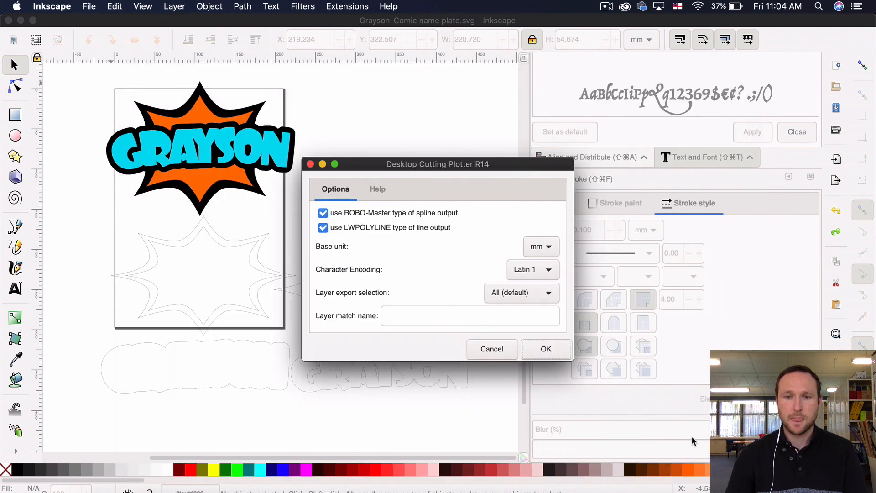
- Complete the DXF R14 export with mm as the base unit, Latin 1 encoding and all layers
{"action": "left_click", "coordinate": [540, 248]}
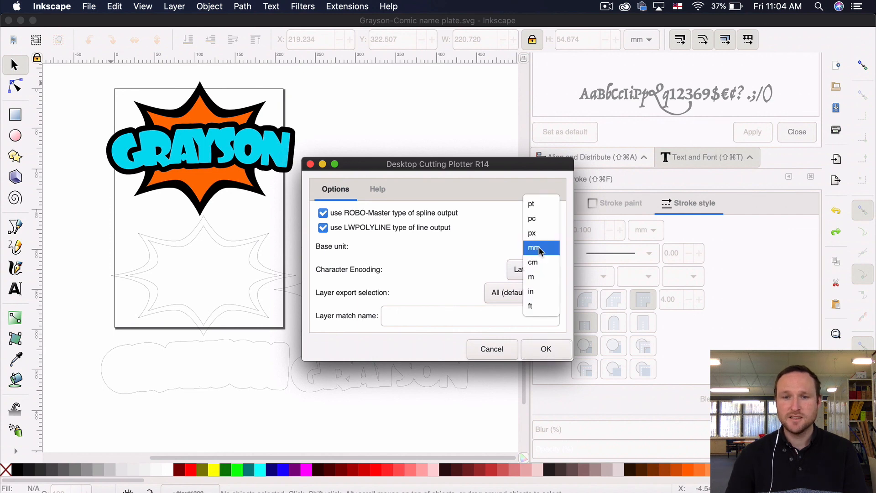
{"action": "left_click", "coordinate": [539, 249]}
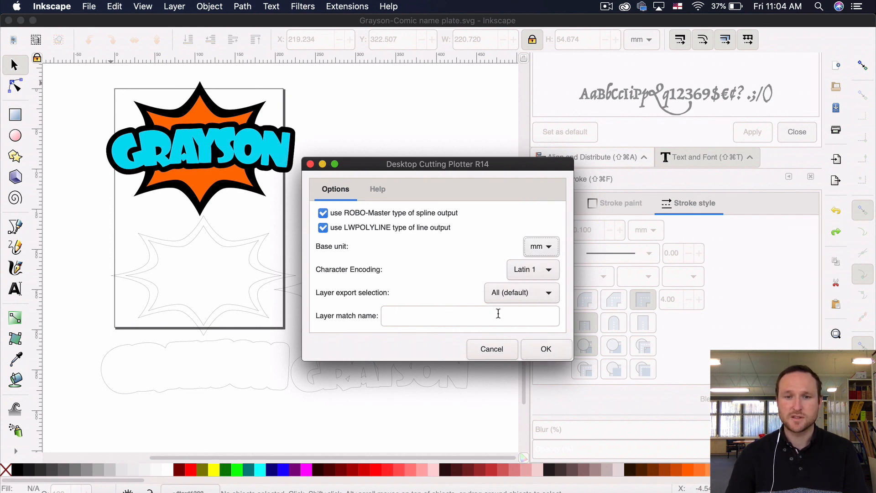
{"action": "left_click", "coordinate": [552, 356]}
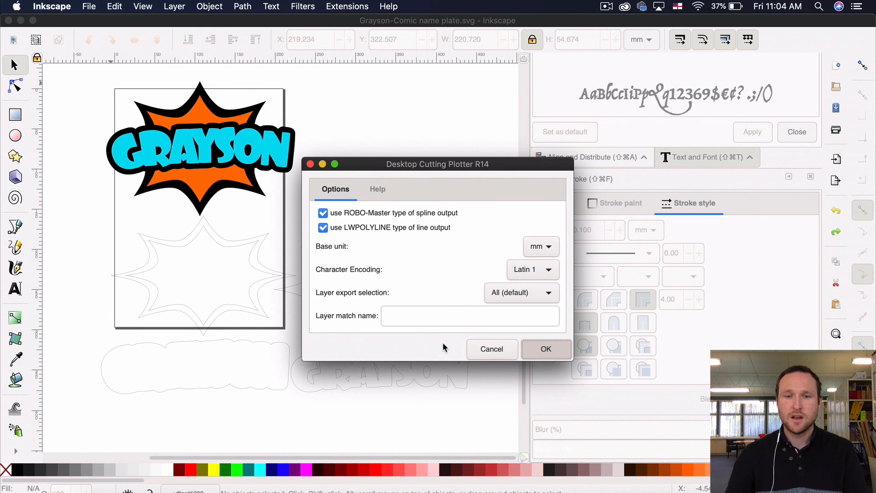
{"action": "left_click", "coordinate": [531, 346]}
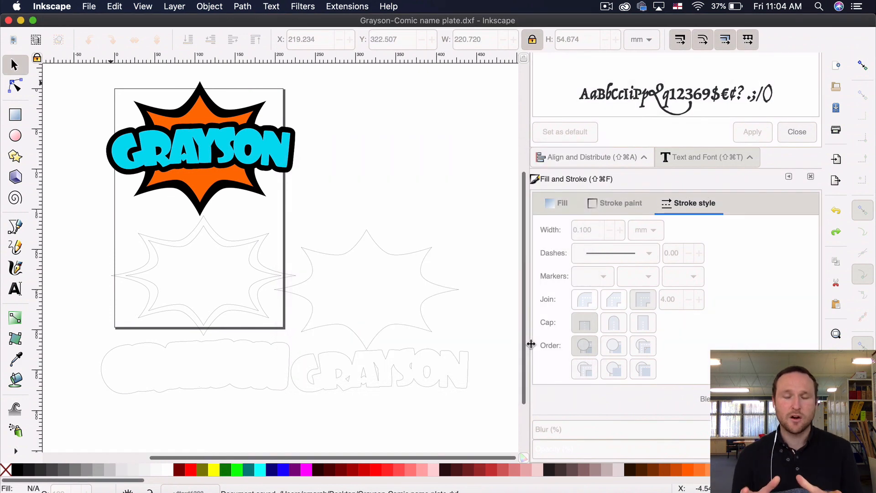